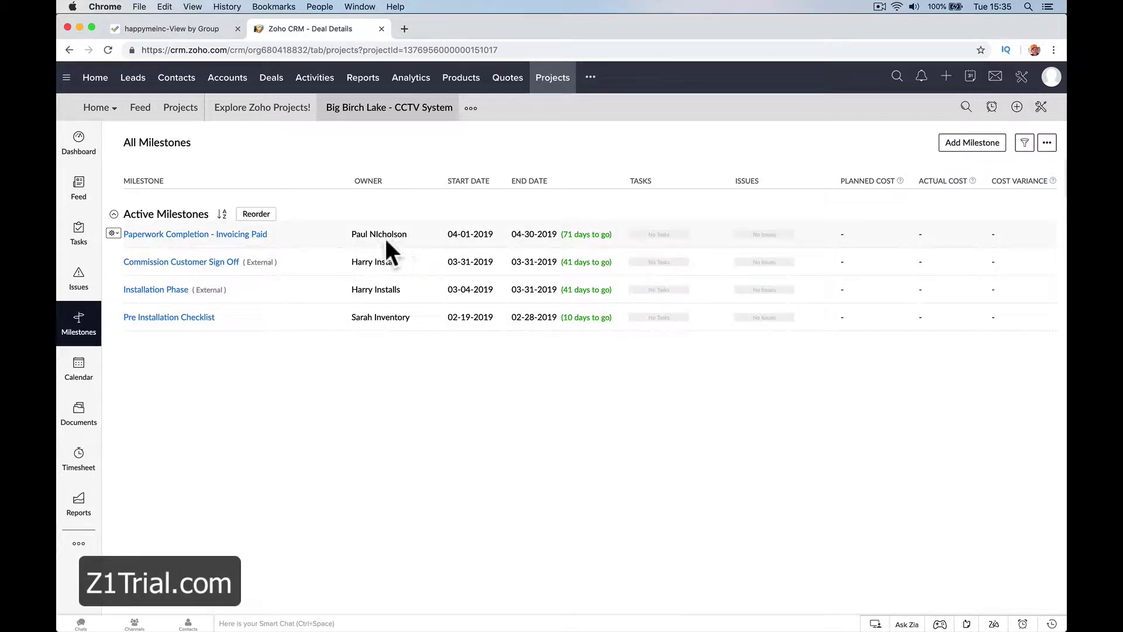
Make the accounts team member responsible for the Paperwork Completion - Invoicing Paid milestone.
left_click(114, 233)
left_click(124, 253)
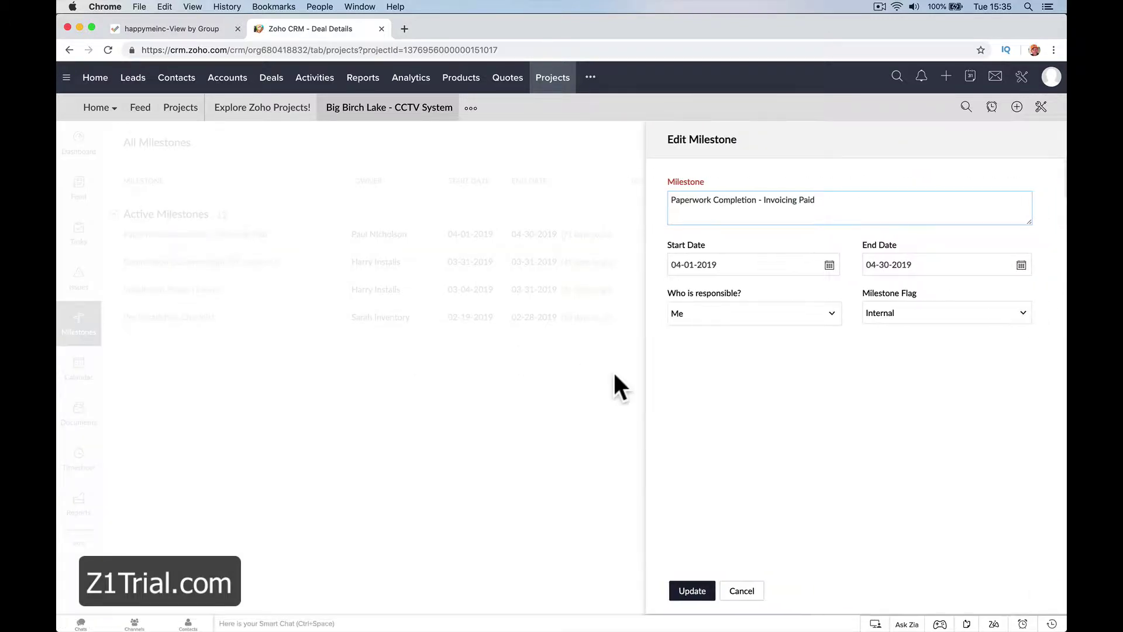
left_click(757, 316)
left_click(771, 415)
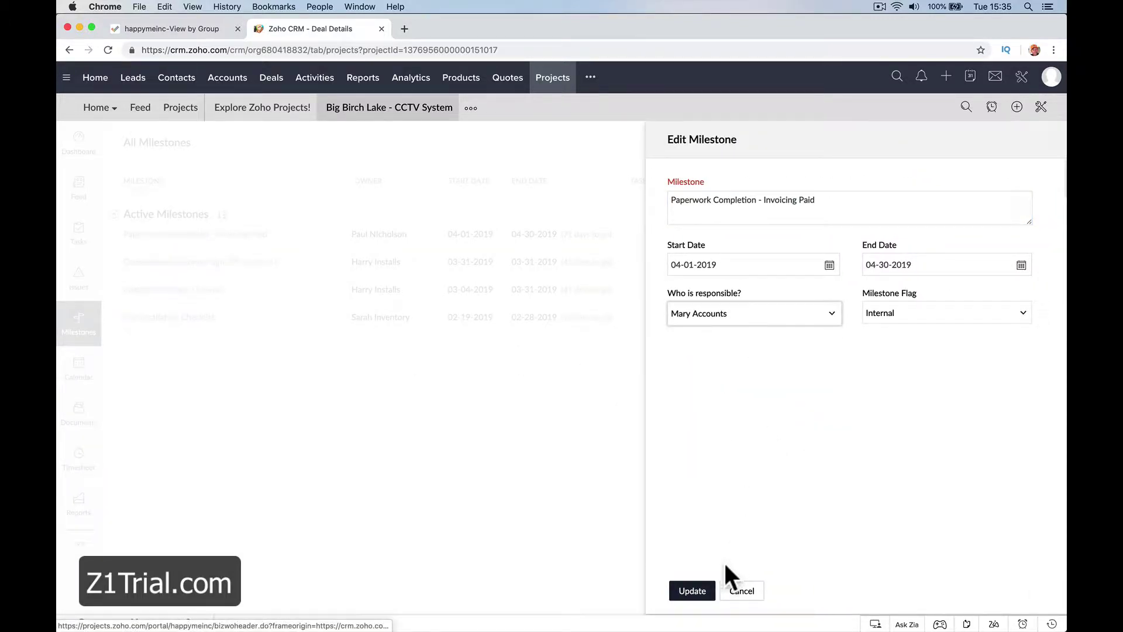
left_click(705, 593)
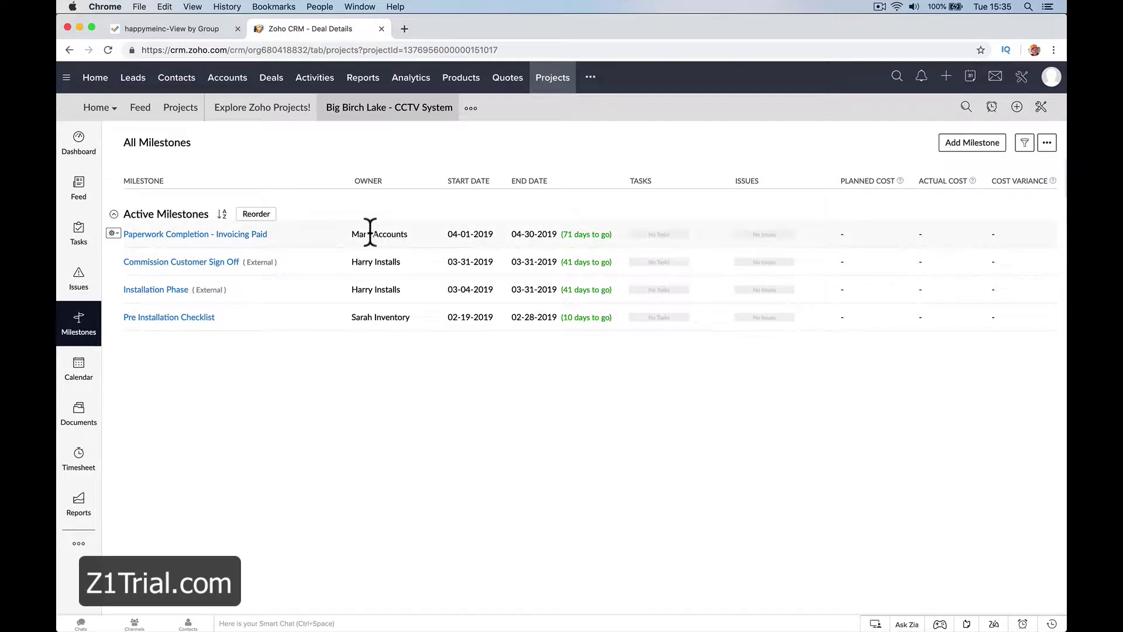
Check the milestone's new owner, then start a new task in the project's Tasks section.
left_click_drag(350, 234, 422, 231)
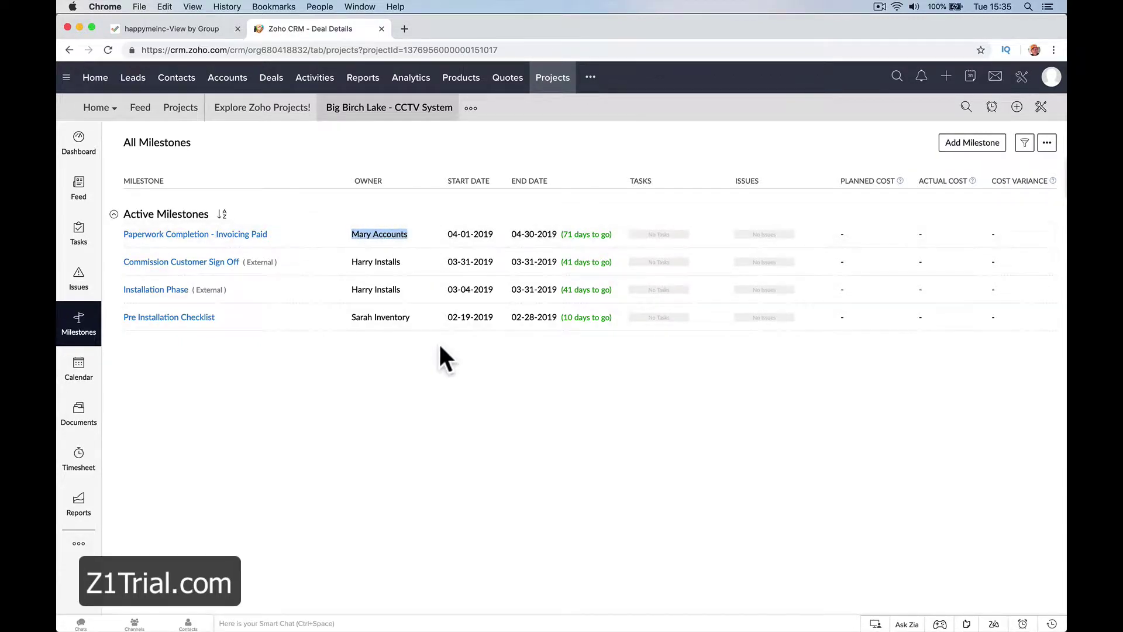
left_click(478, 179)
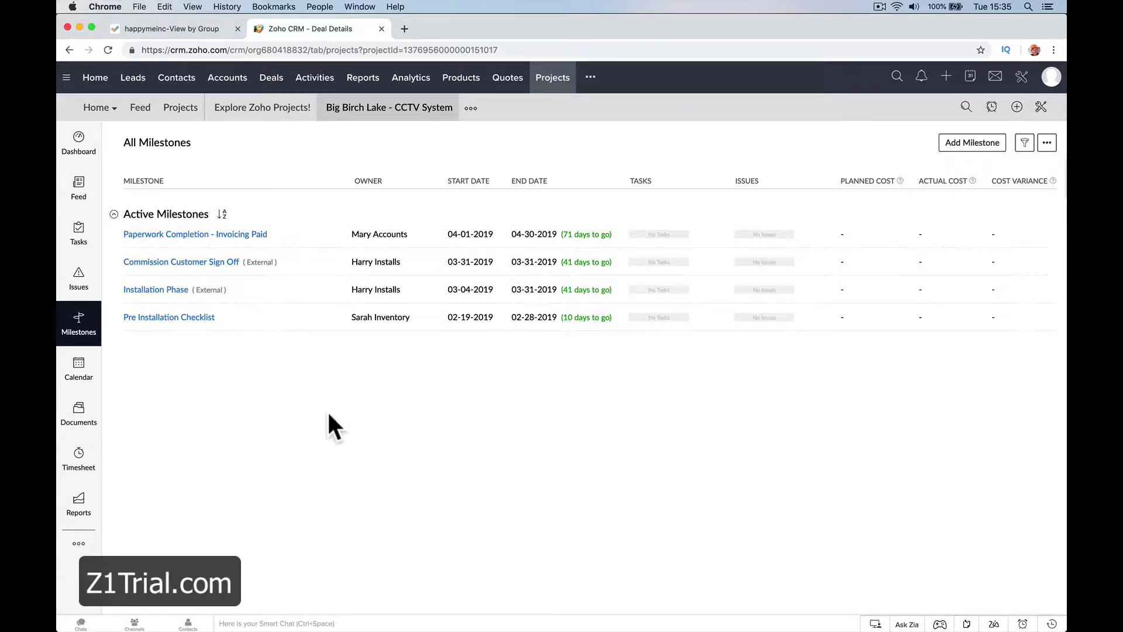
left_click(78, 233)
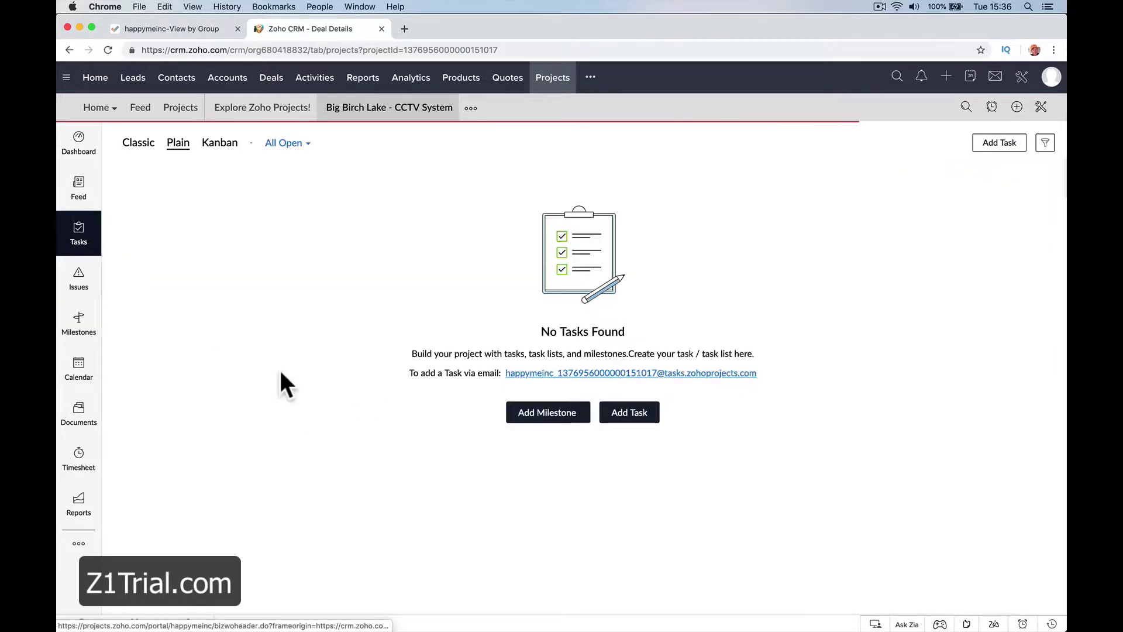
left_click(619, 413)
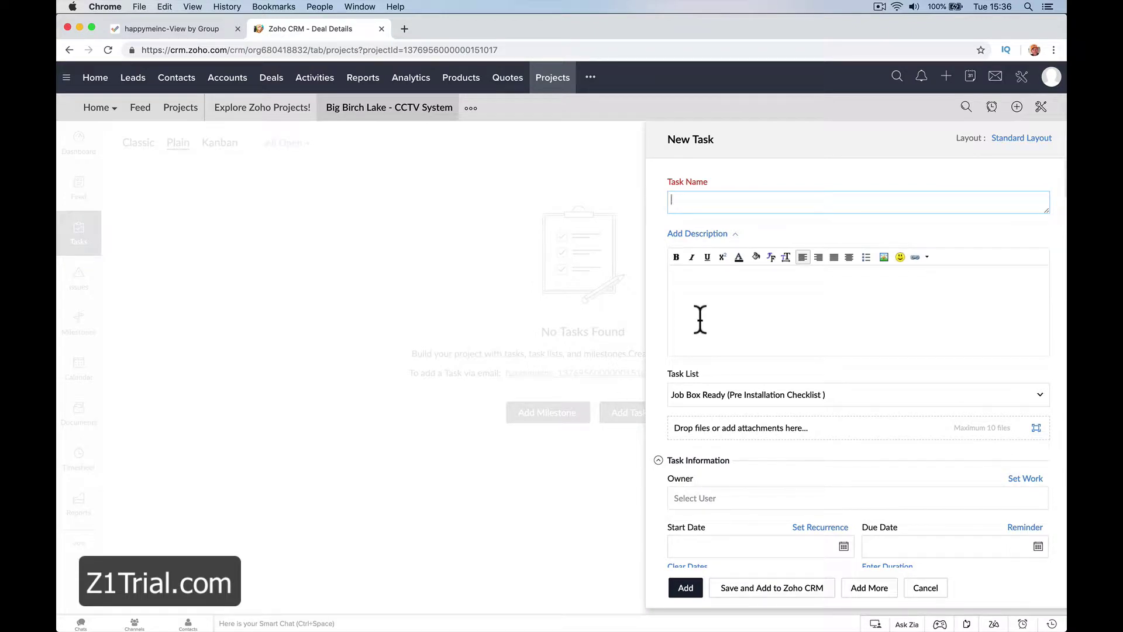
Name the task 'Order Equipment', add a description, and file it in the Order Equipment list.
type("Order Equipem")
left_click(673, 275)
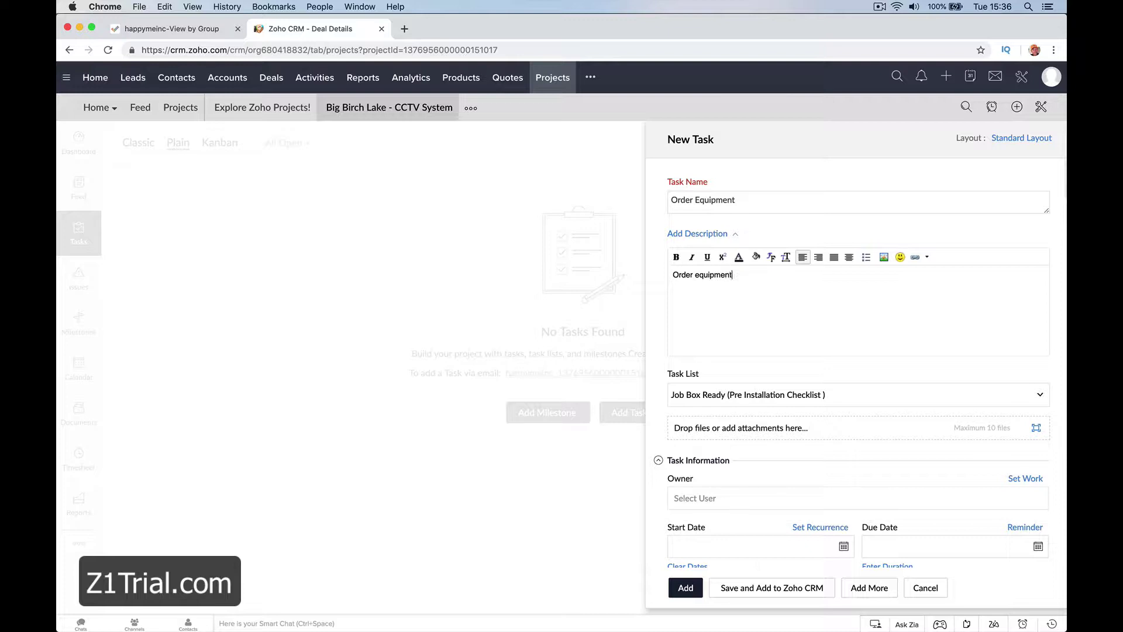
left_click(837, 400)
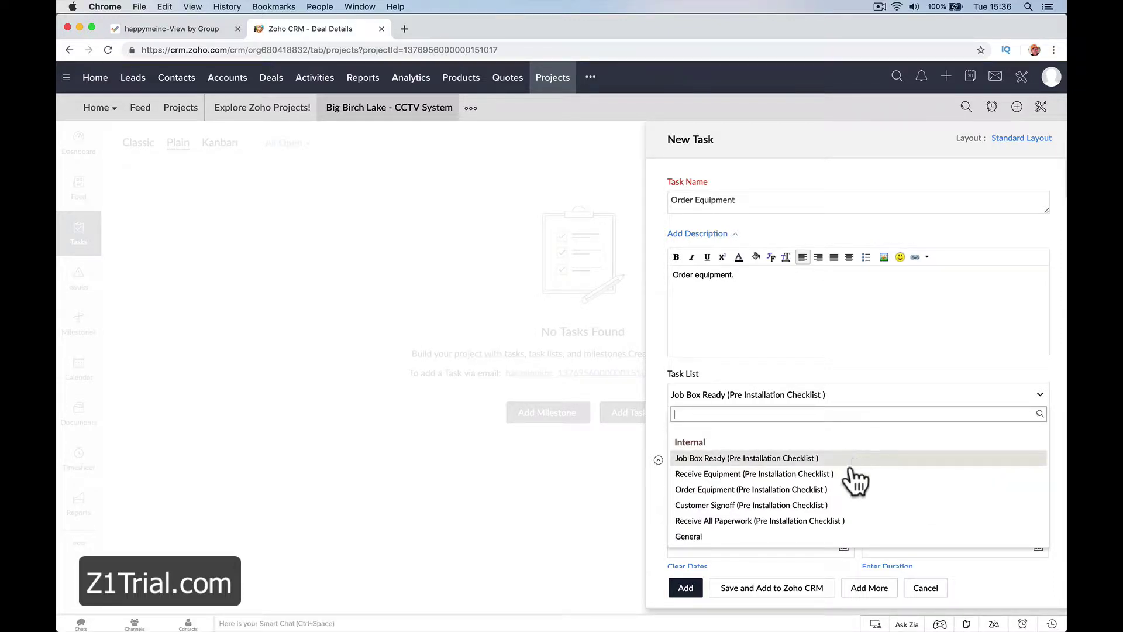
left_click(851, 490)
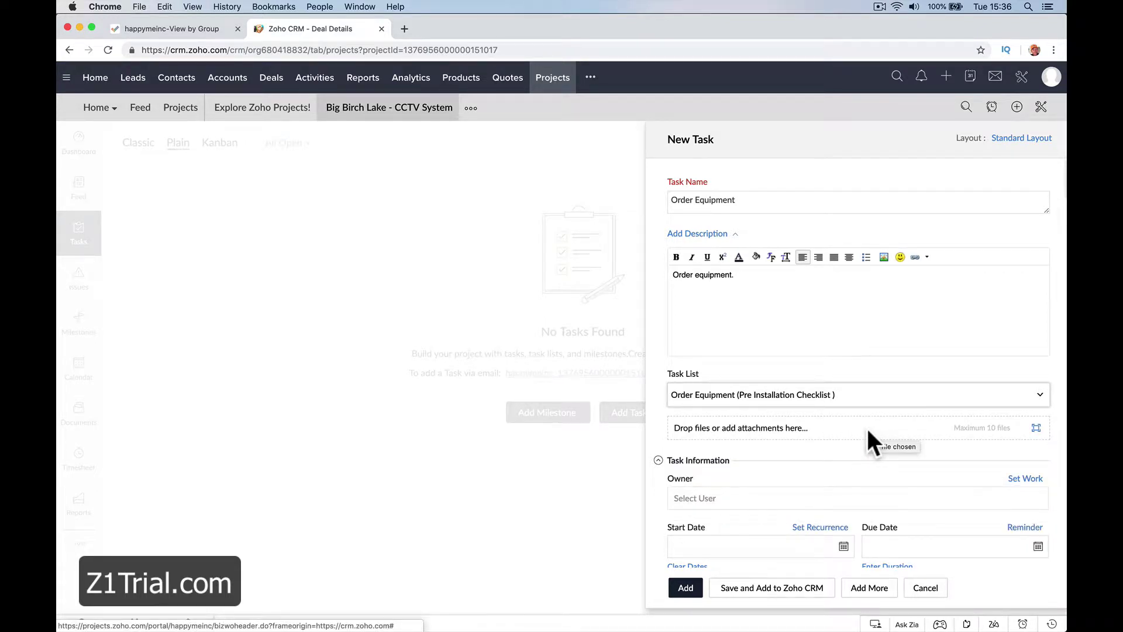
Assign it to the inventory member, dated 02-21-2019 to 02-23-2019, High priority, and add it.
scroll(855, 435, "down", 3)
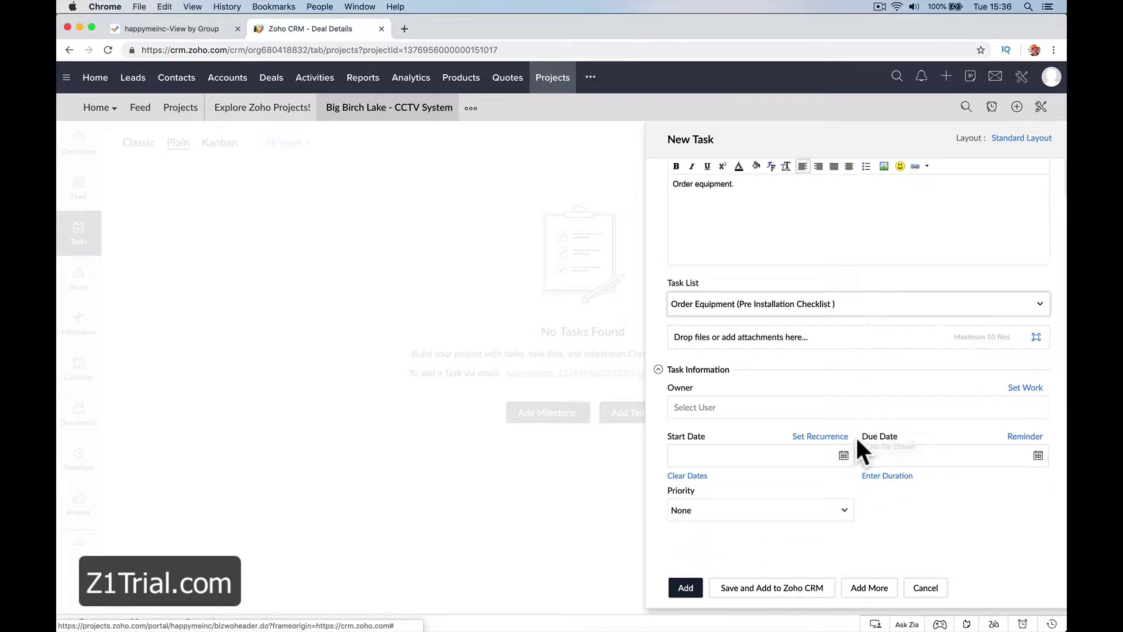
left_click(834, 405)
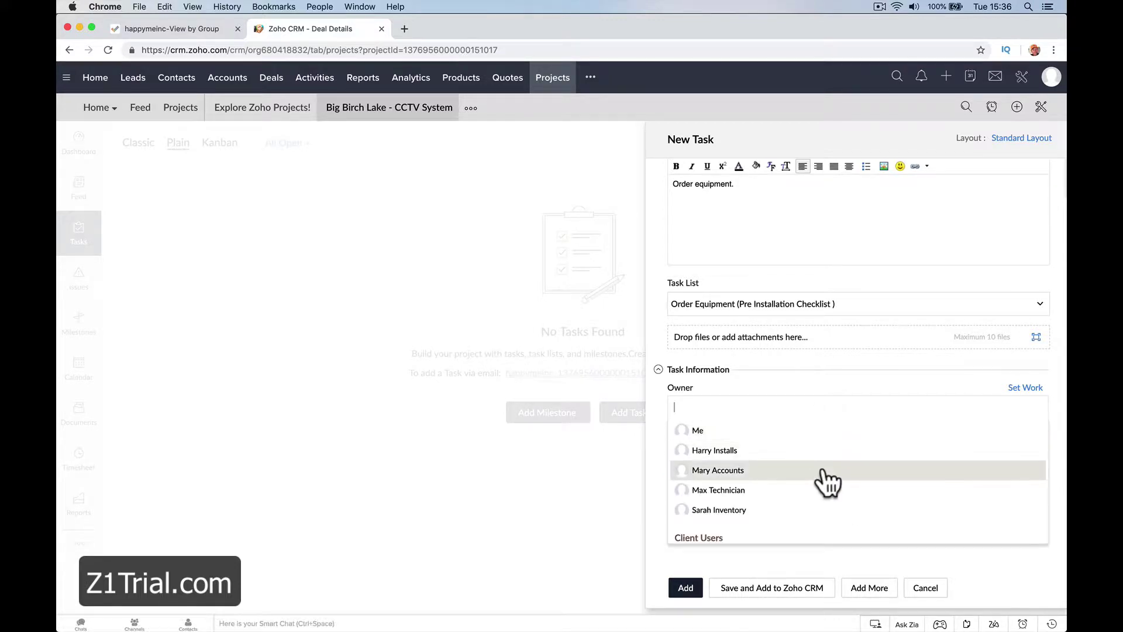
left_click(827, 515)
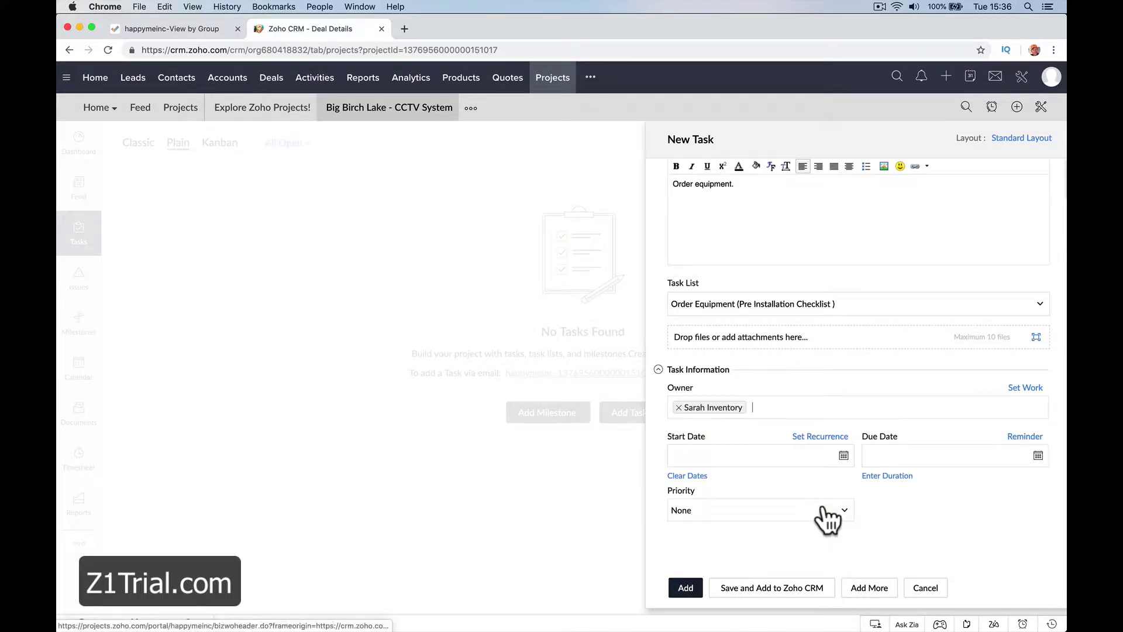
left_click(844, 456)
left_click(801, 386)
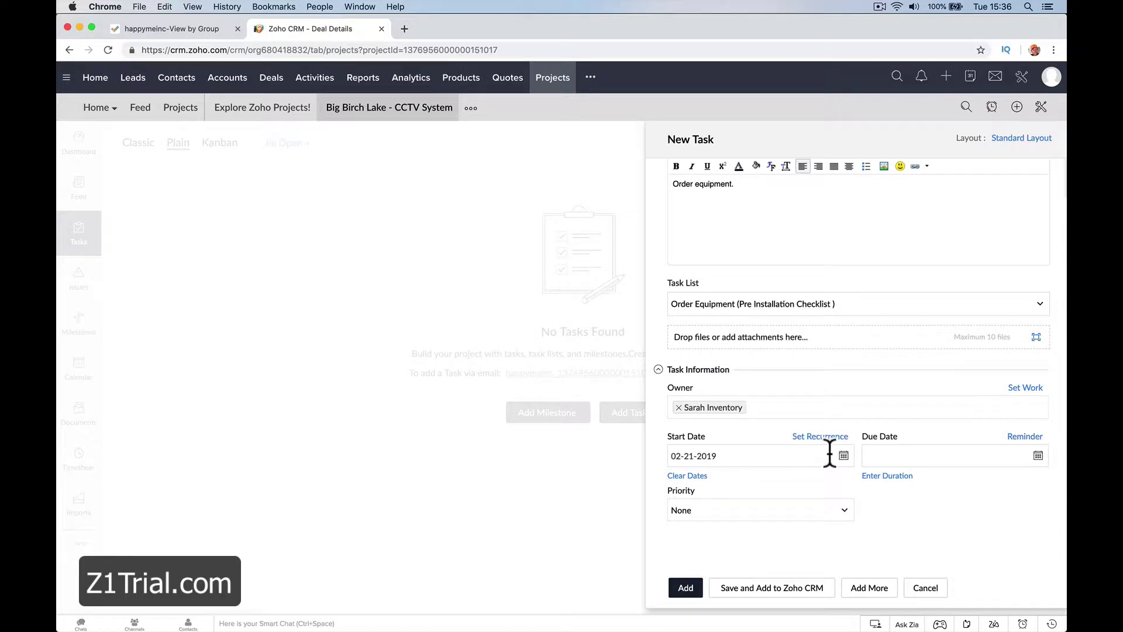
left_click(1039, 456)
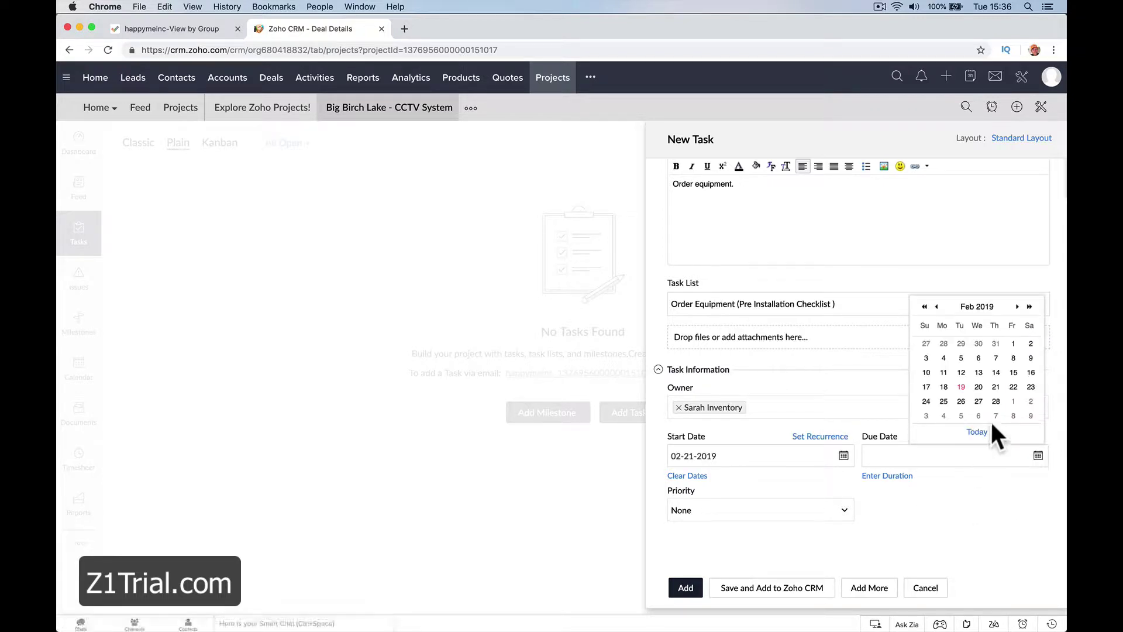
left_click(1030, 387)
left_click(822, 518)
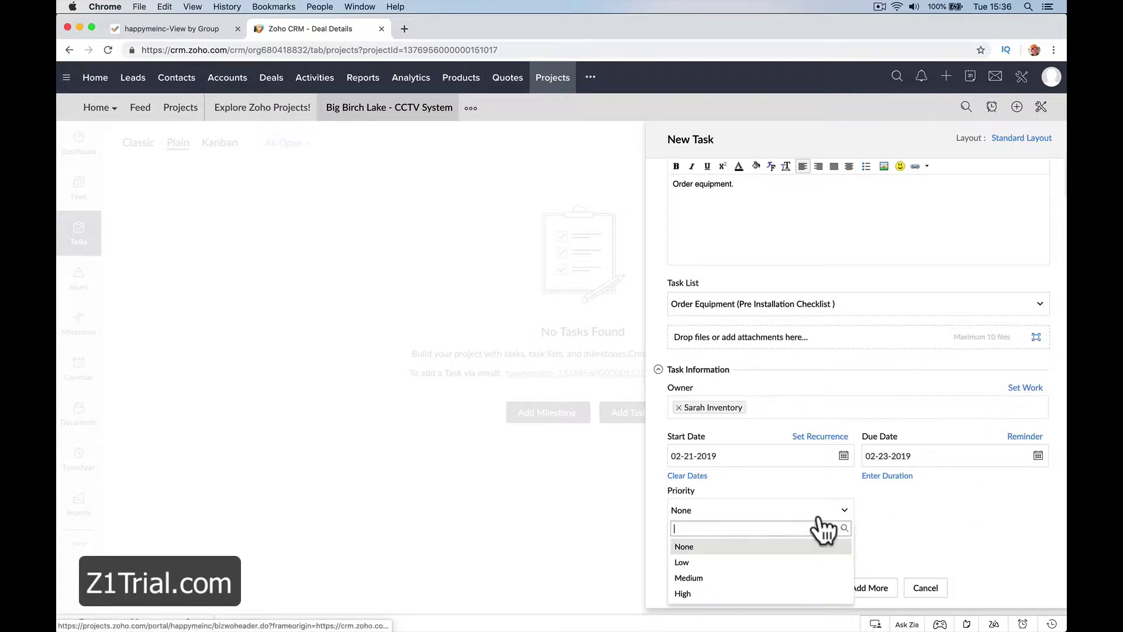
left_click(785, 593)
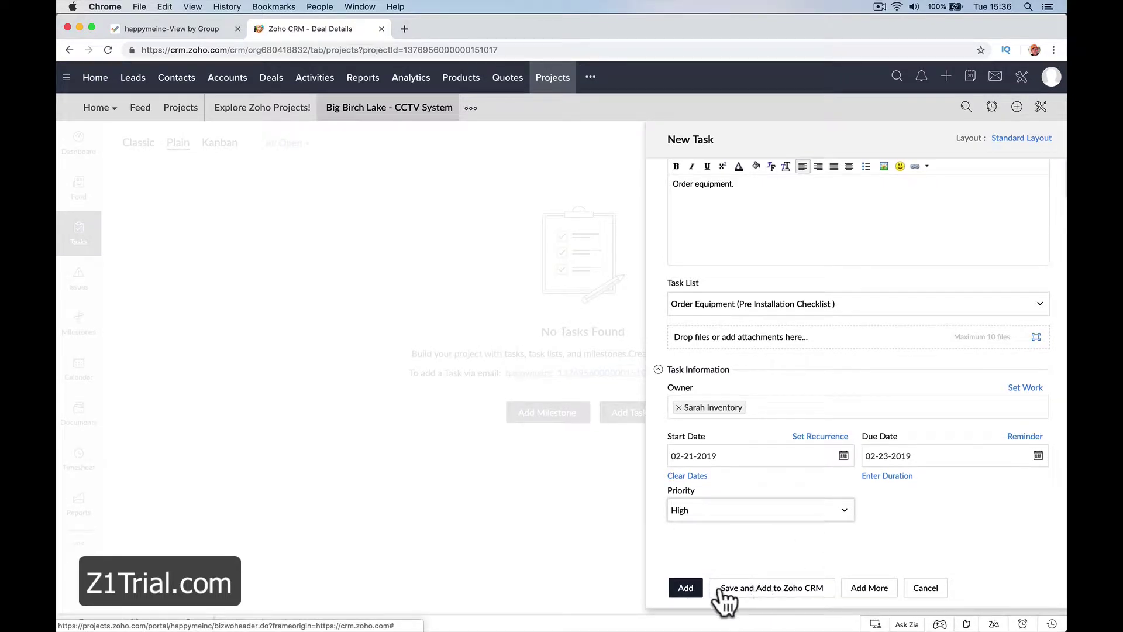
left_click(686, 588)
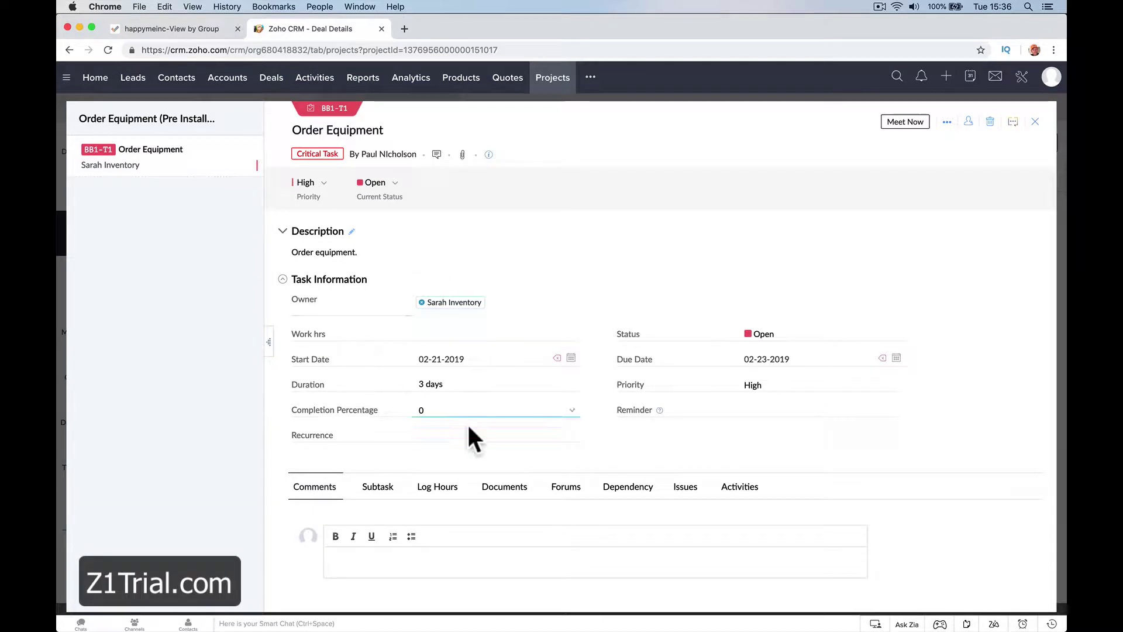
Close the Order Equipment task details to return to the project's task list.
left_click(1035, 122)
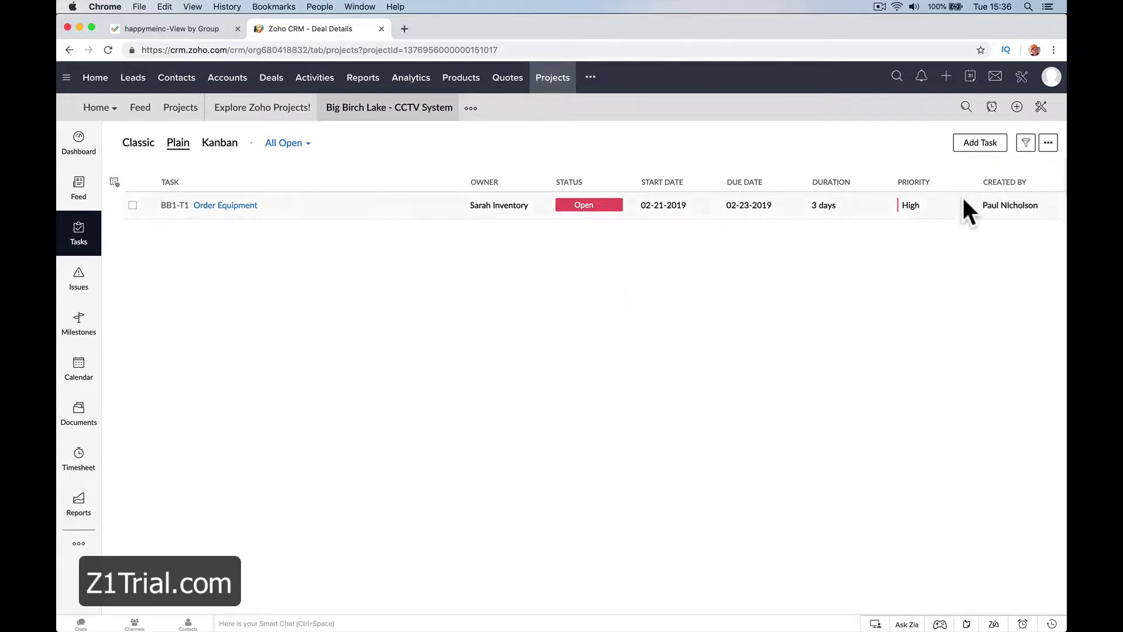
Start a new task named 'Schedule Architect' with a description, filed under Receive All Paperwork.
left_click(983, 144)
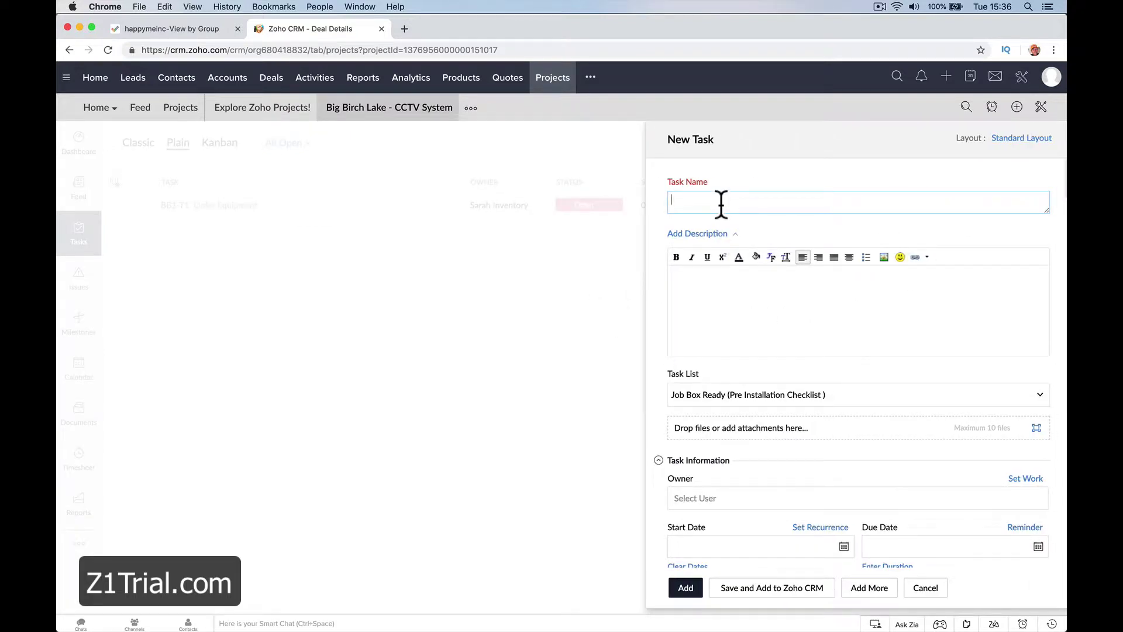
type("Schedule Architect")
left_click(672, 274)
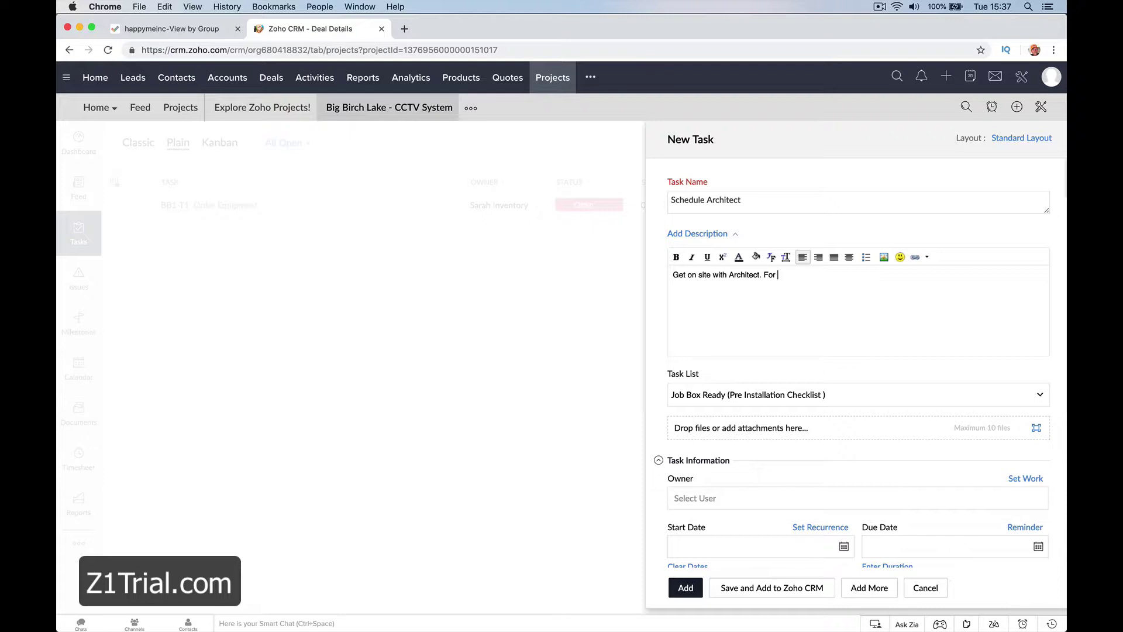
type("ans.")
left_click(845, 395)
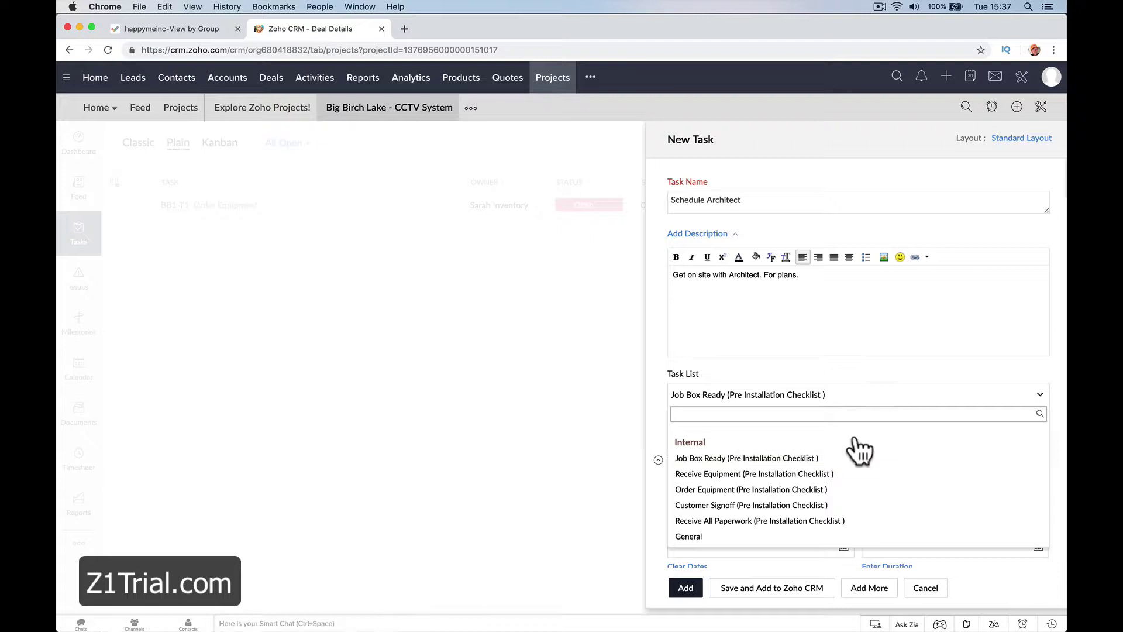
scroll(869, 507, "down", 2)
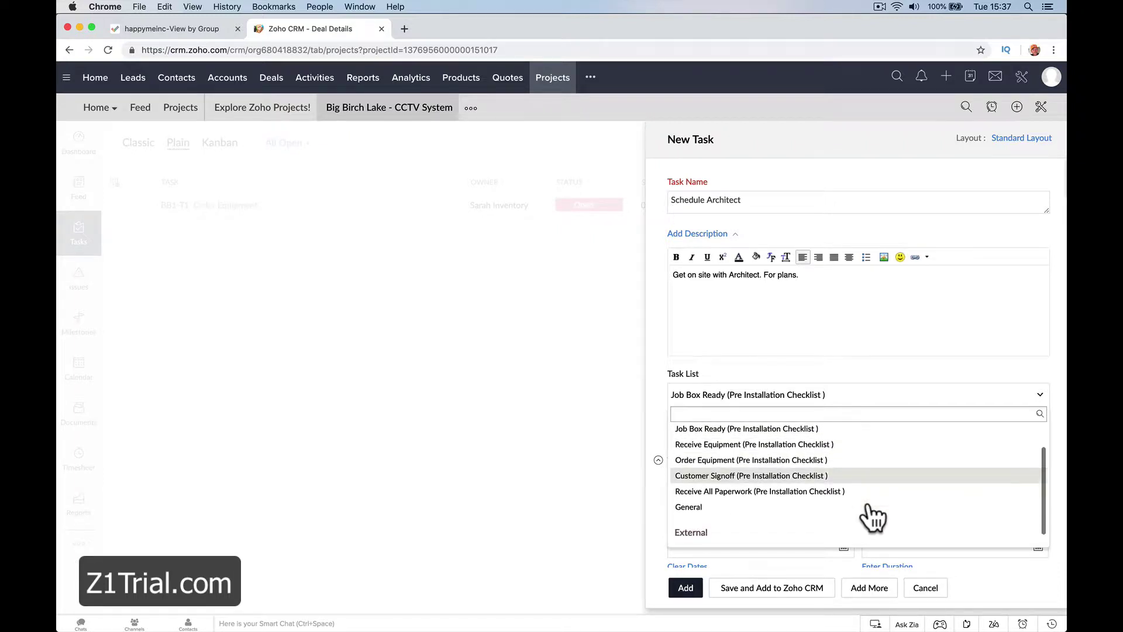
scroll(872, 515, "up", 3)
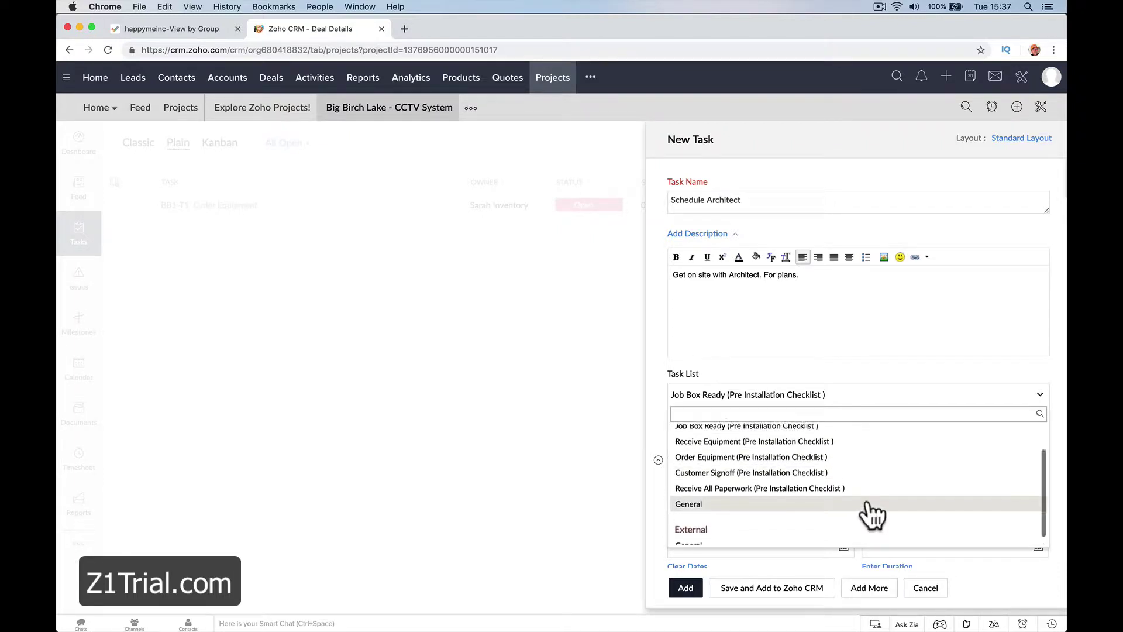
scroll(872, 515, "down", 2)
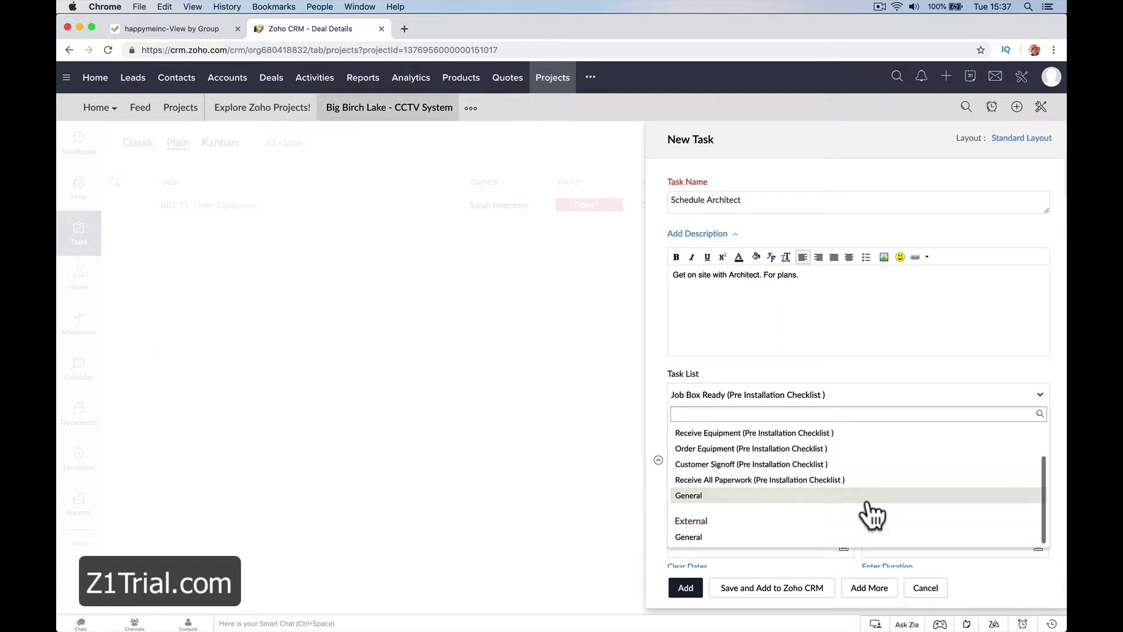
scroll(872, 514, "up", 3)
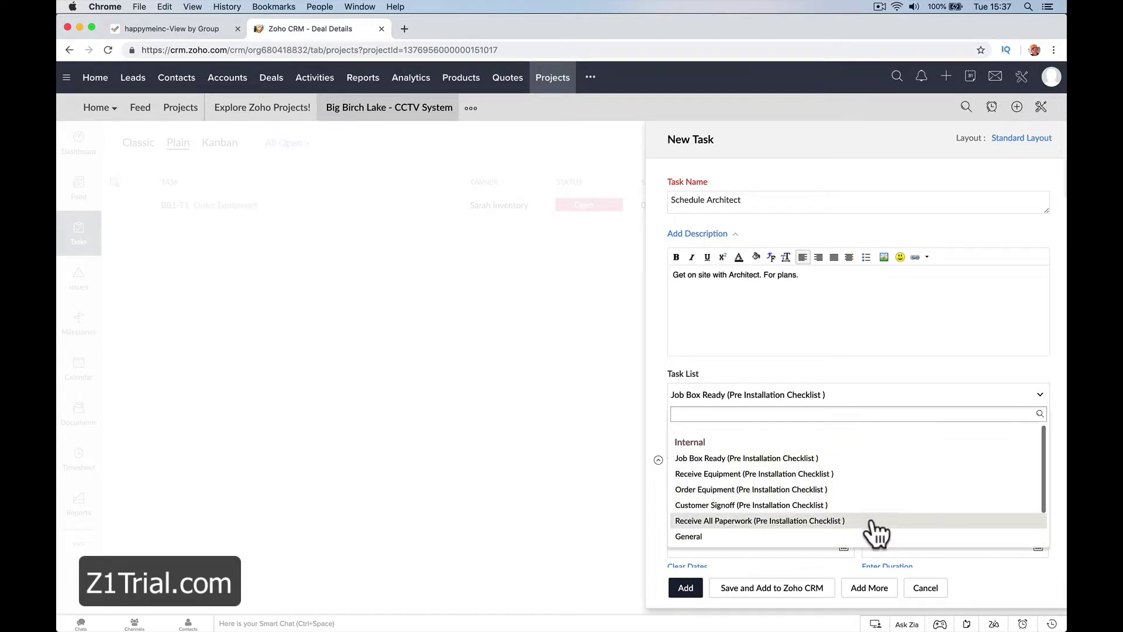
left_click(874, 519)
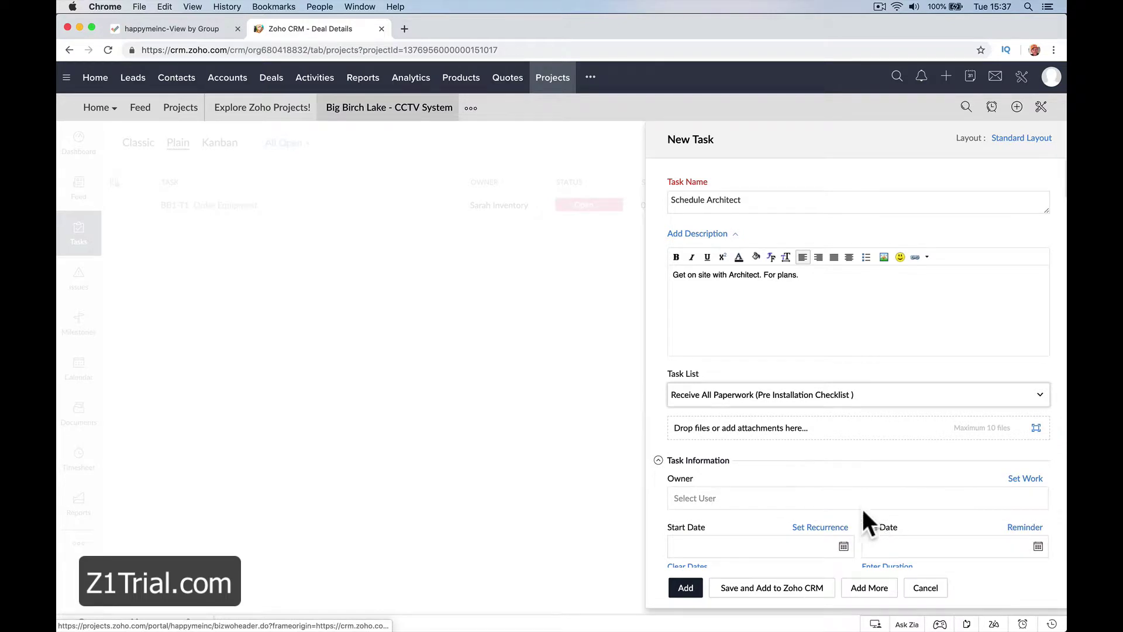
Assign it to the installer, 02-23-2019 to 02-28-2019, Medium priority, then add it and close the panel.
left_click(792, 499)
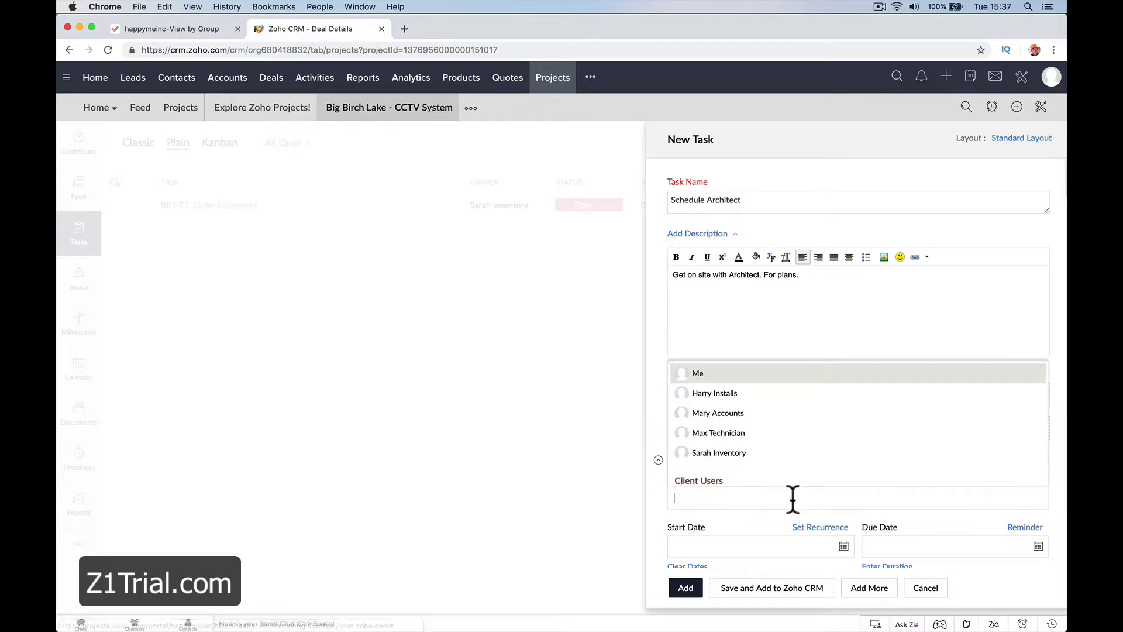
left_click(766, 393)
scroll(788, 494, "down", 3)
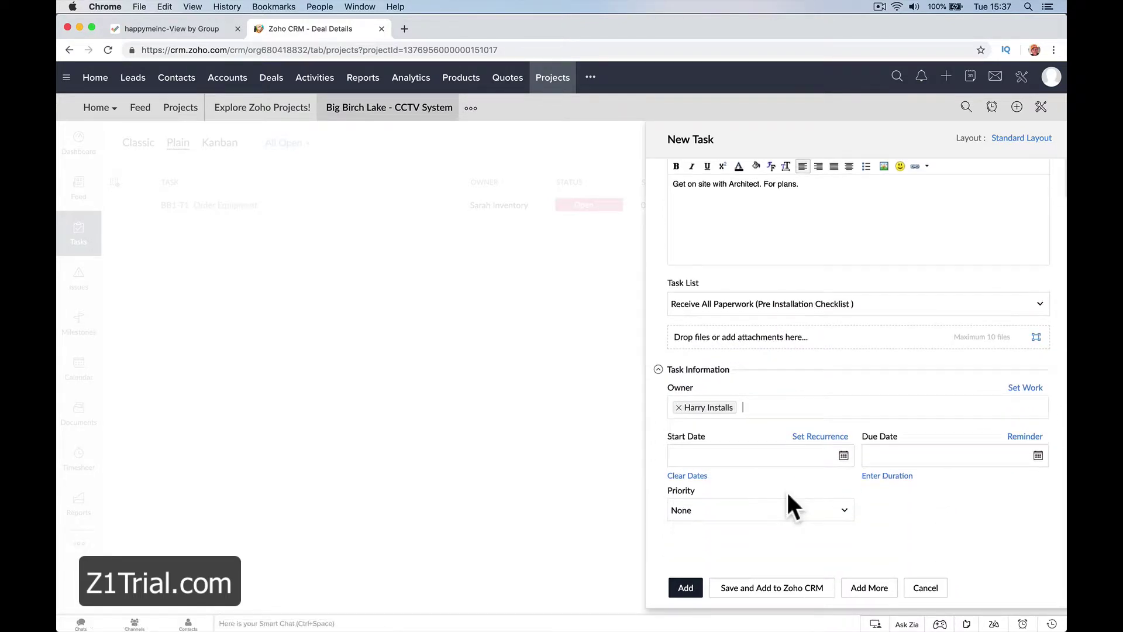
left_click(837, 459)
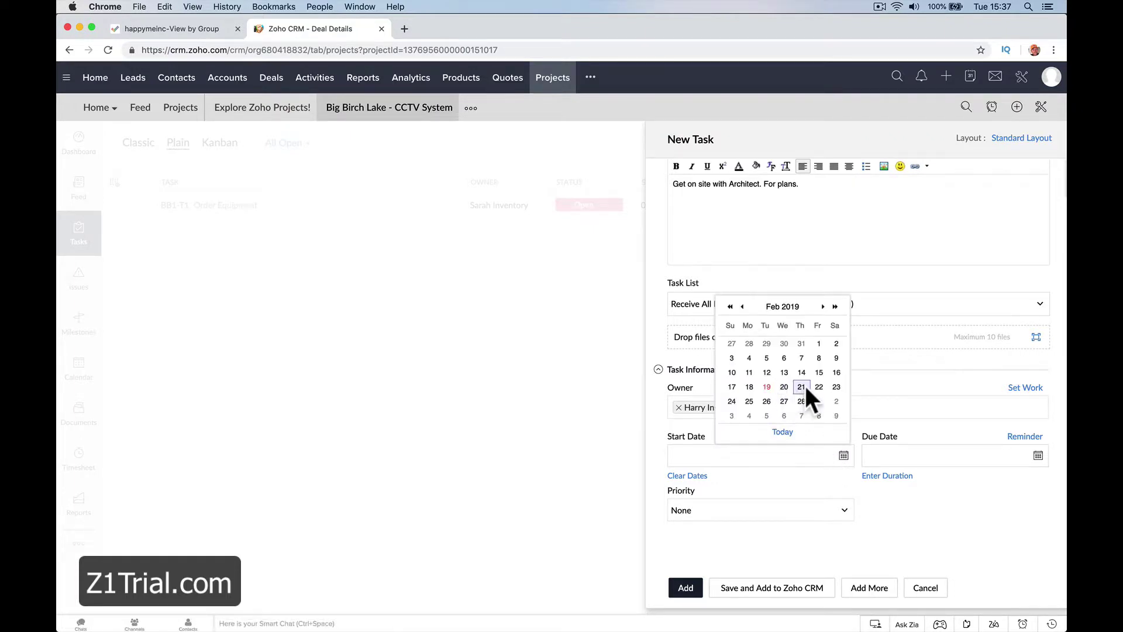
left_click(832, 387)
left_click(1038, 456)
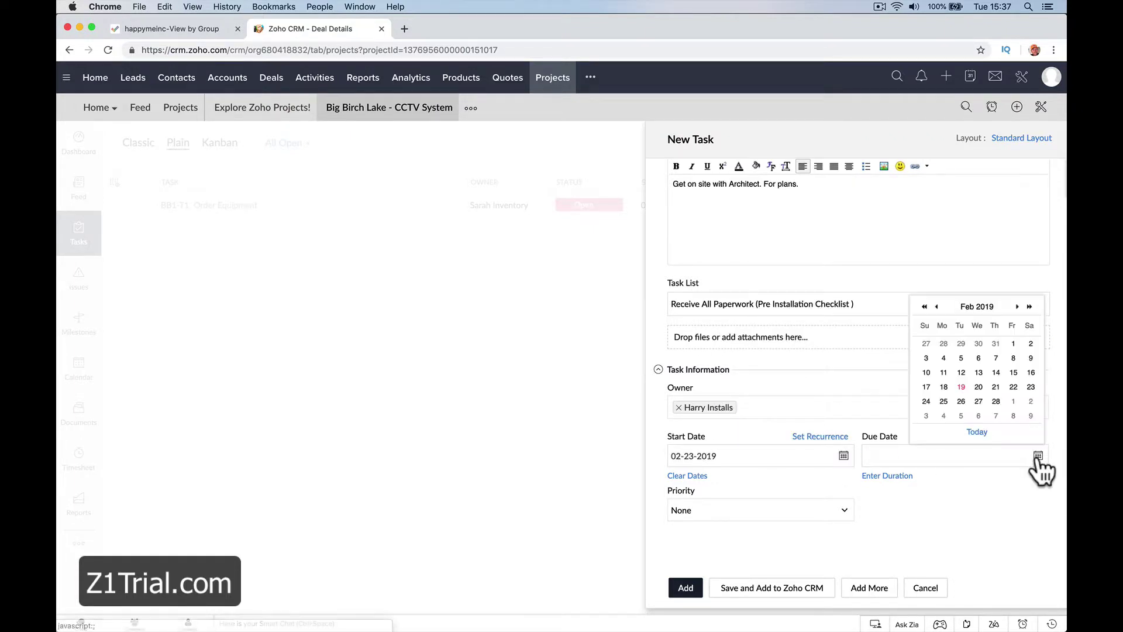
left_click(996, 400)
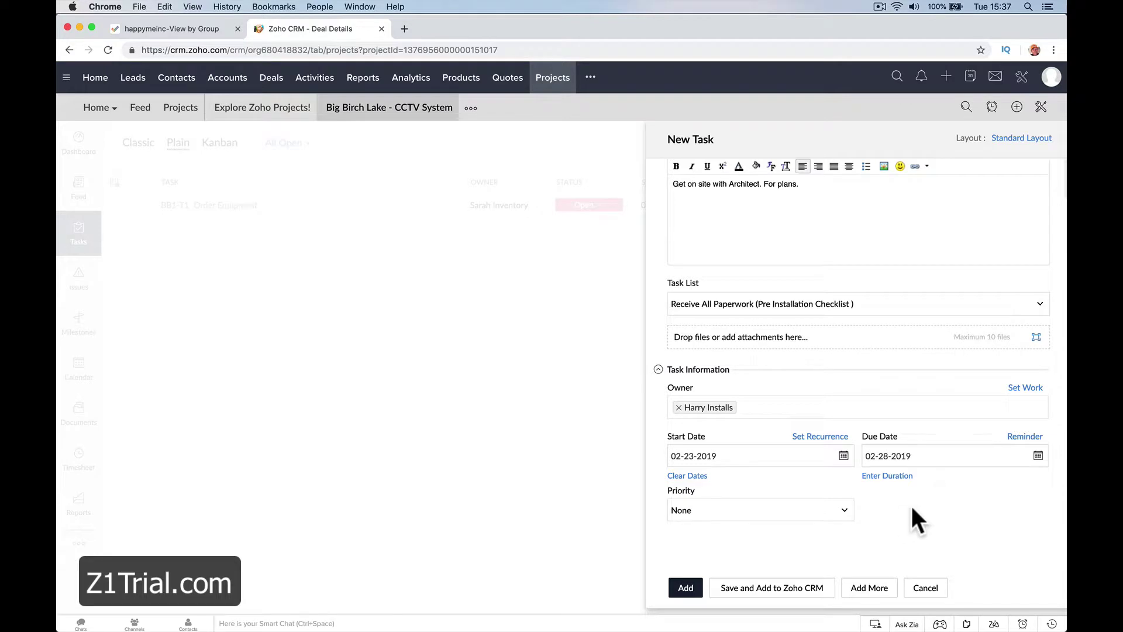
left_click(773, 517)
left_click(768, 576)
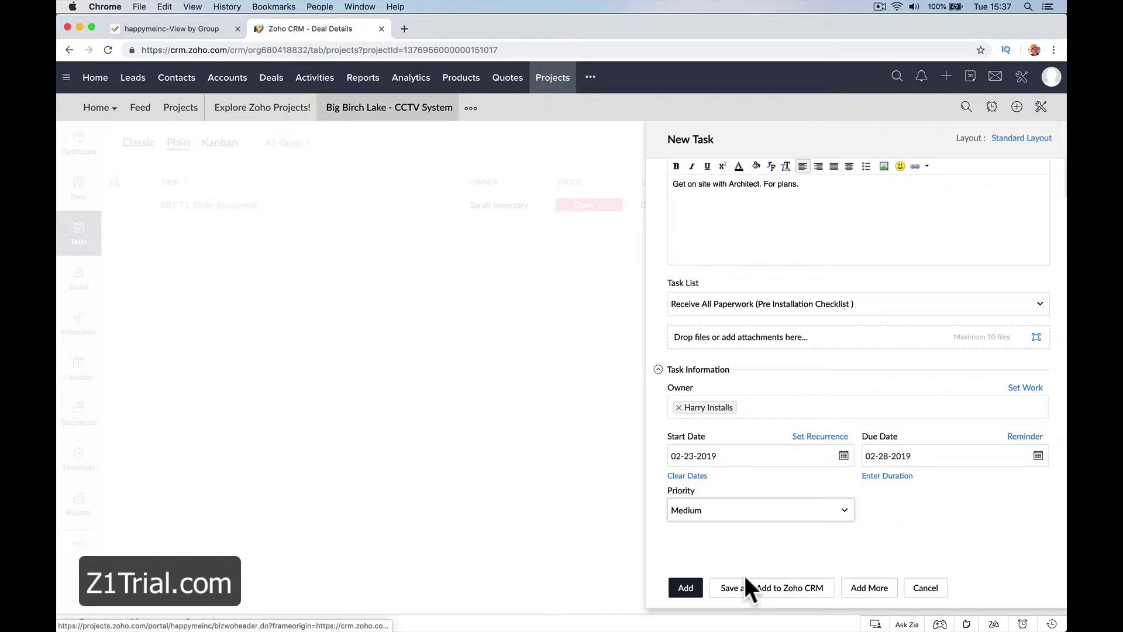
left_click(679, 590)
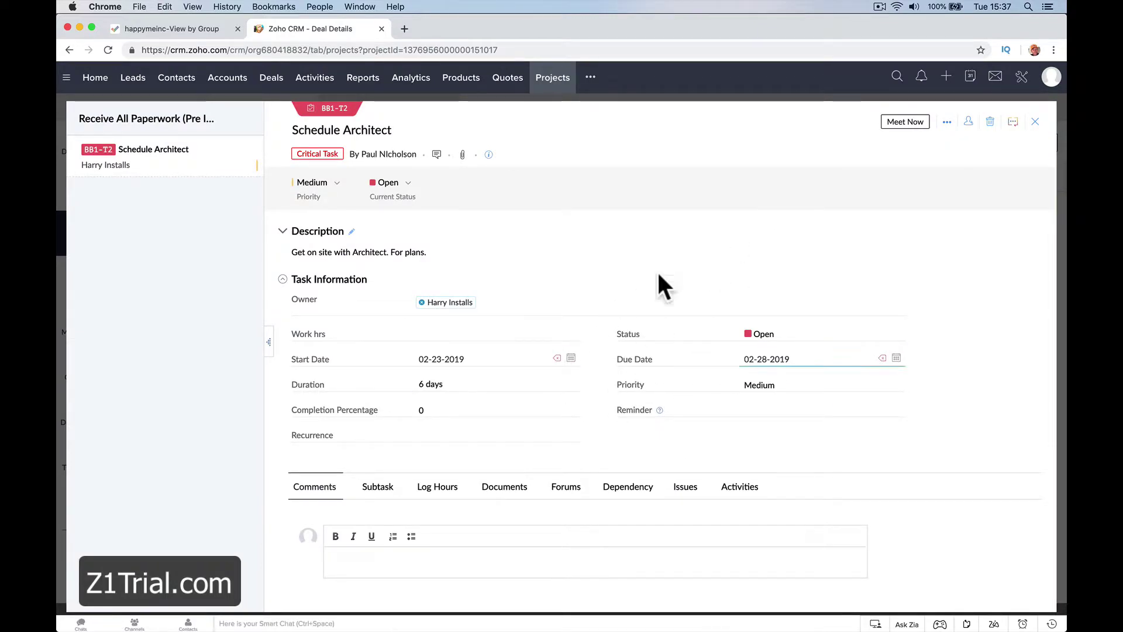
left_click(1035, 121)
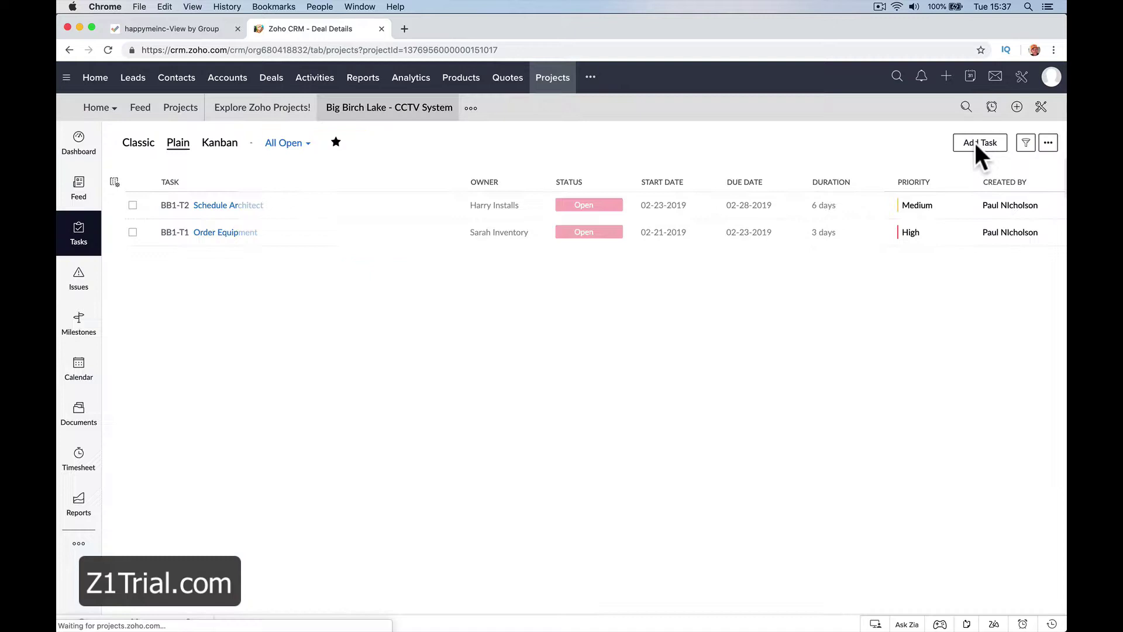
Open the Pre Installation Checklist milestone from the project's Milestones list.
left_click(81, 328)
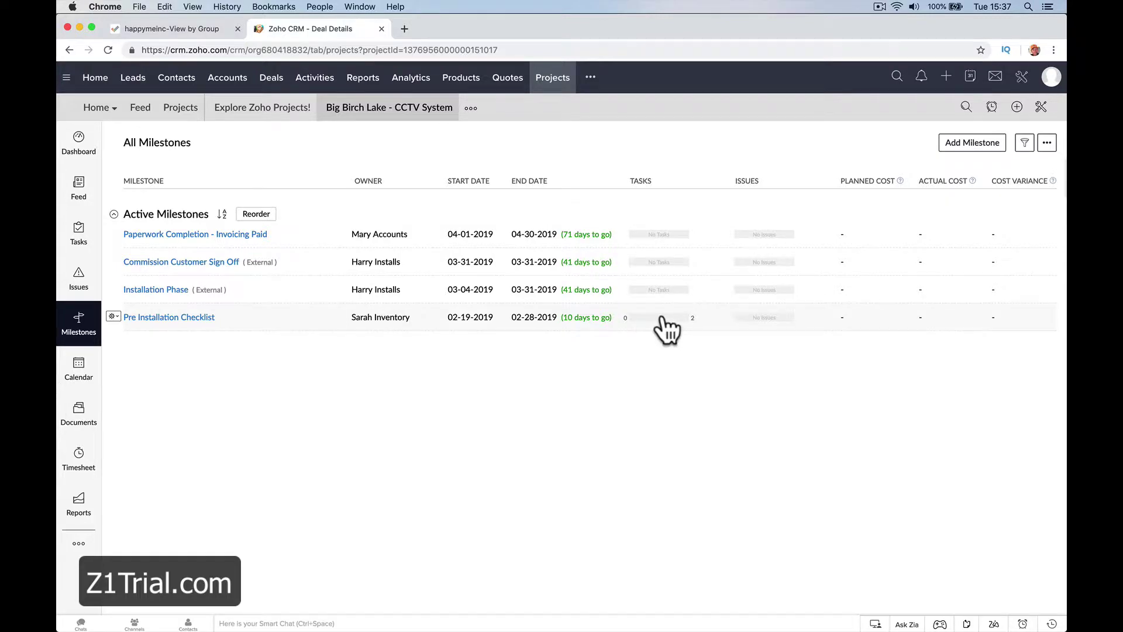
left_click(206, 319)
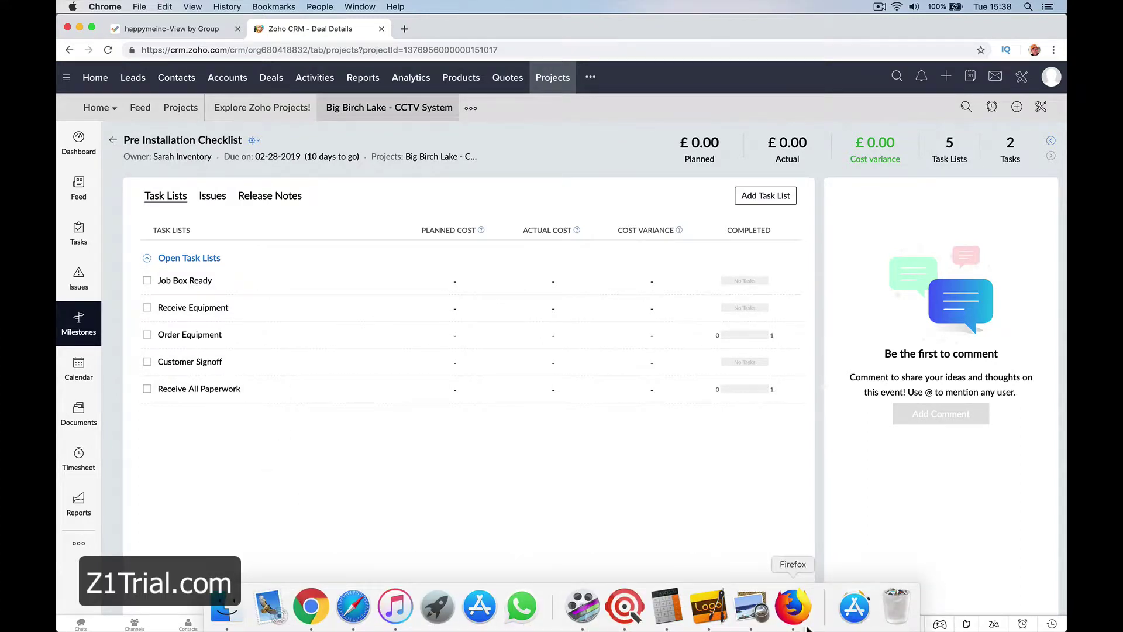
Try signing in to Zoho Projects with another team member's e-mail and the captcha, then go to Safari.
left_click(793, 609)
triple_click(544, 213)
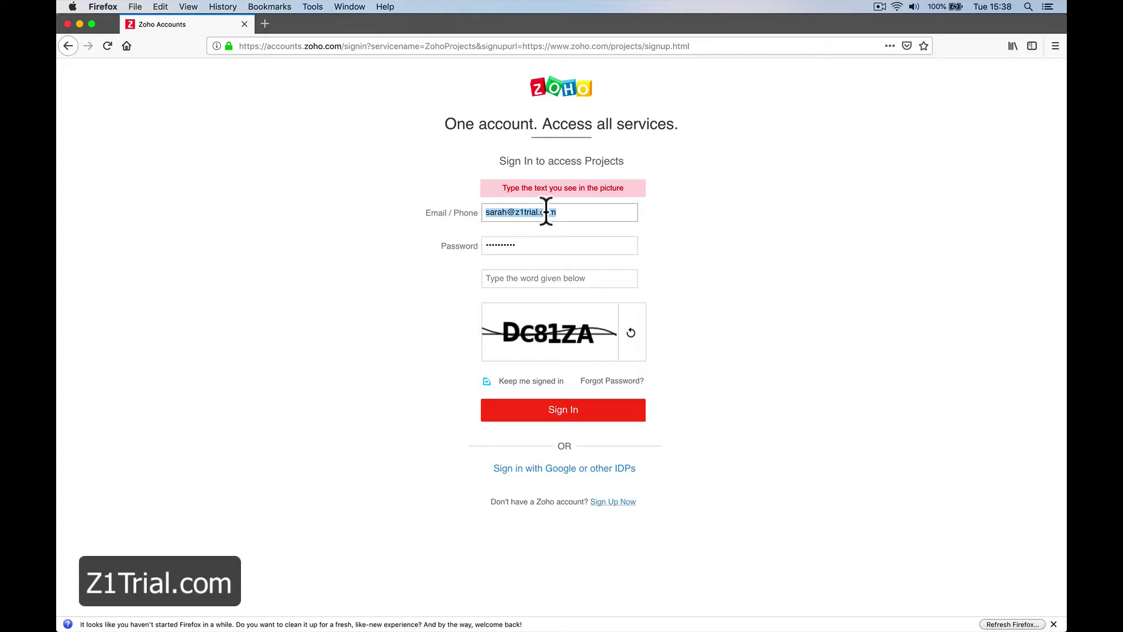
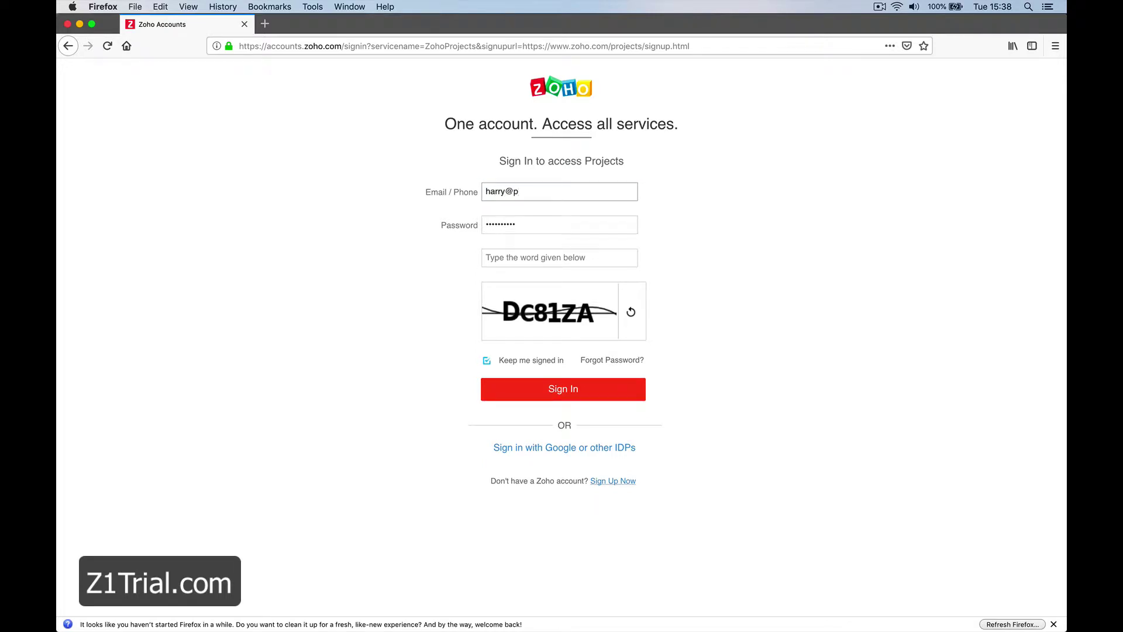
key("Tab")
left_click(547, 255)
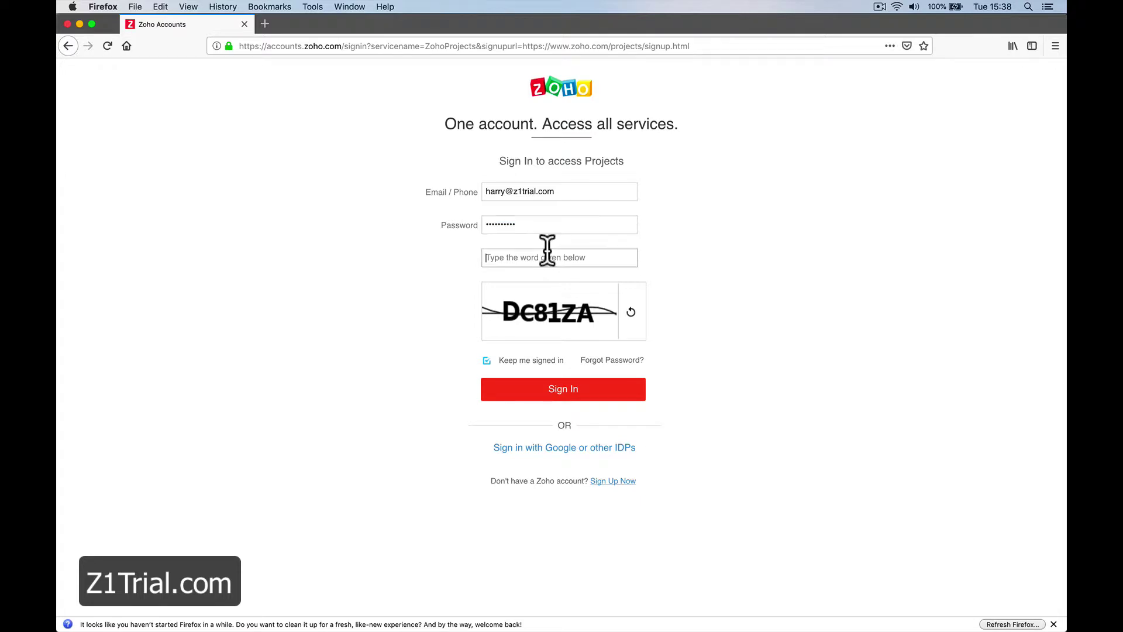
type("DC")
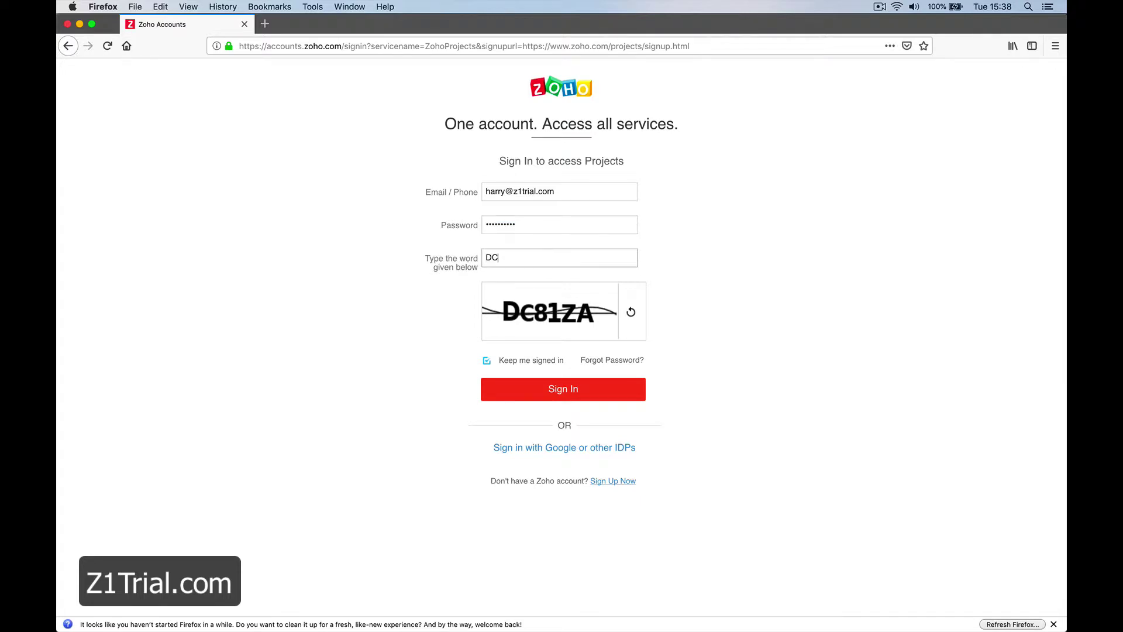
type("81ZA")
left_click(542, 389)
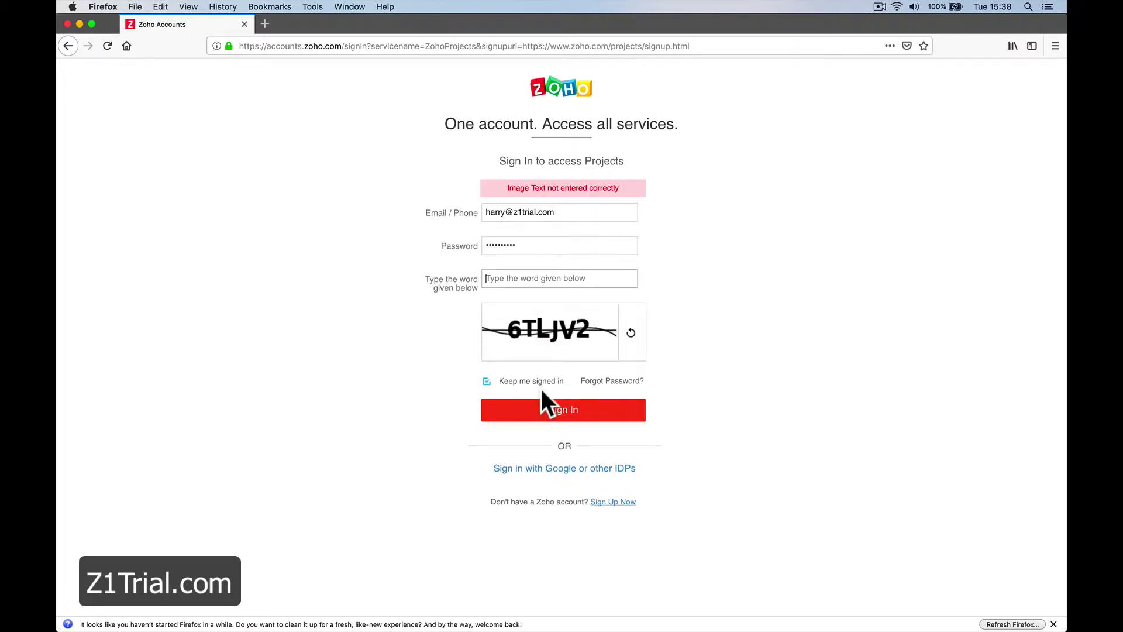
double_click(520, 241)
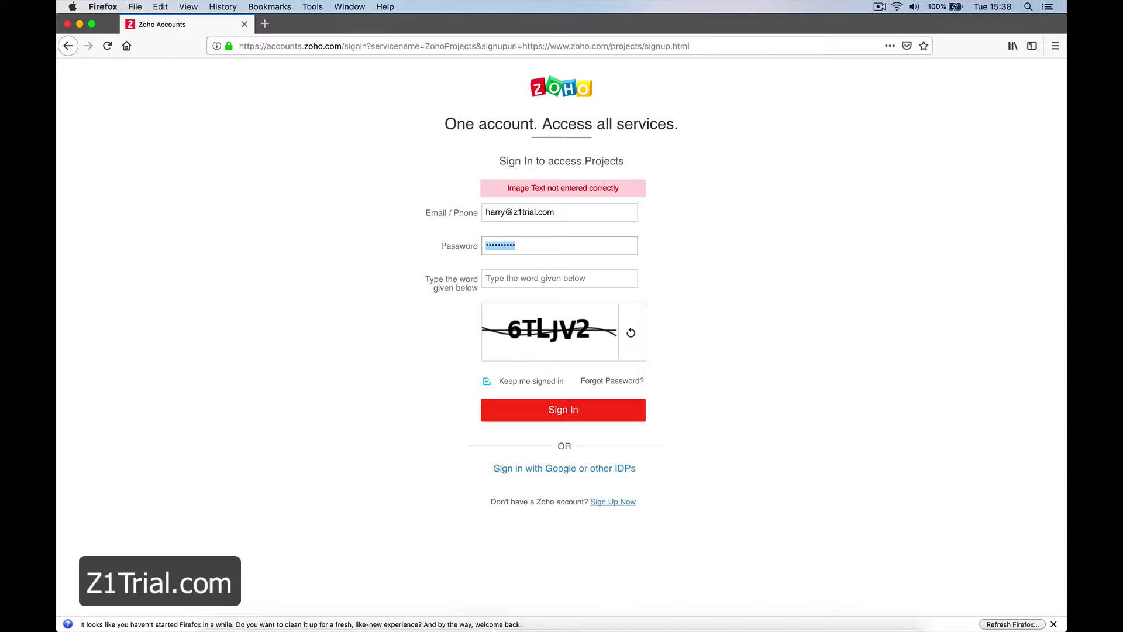
left_click(394, 606)
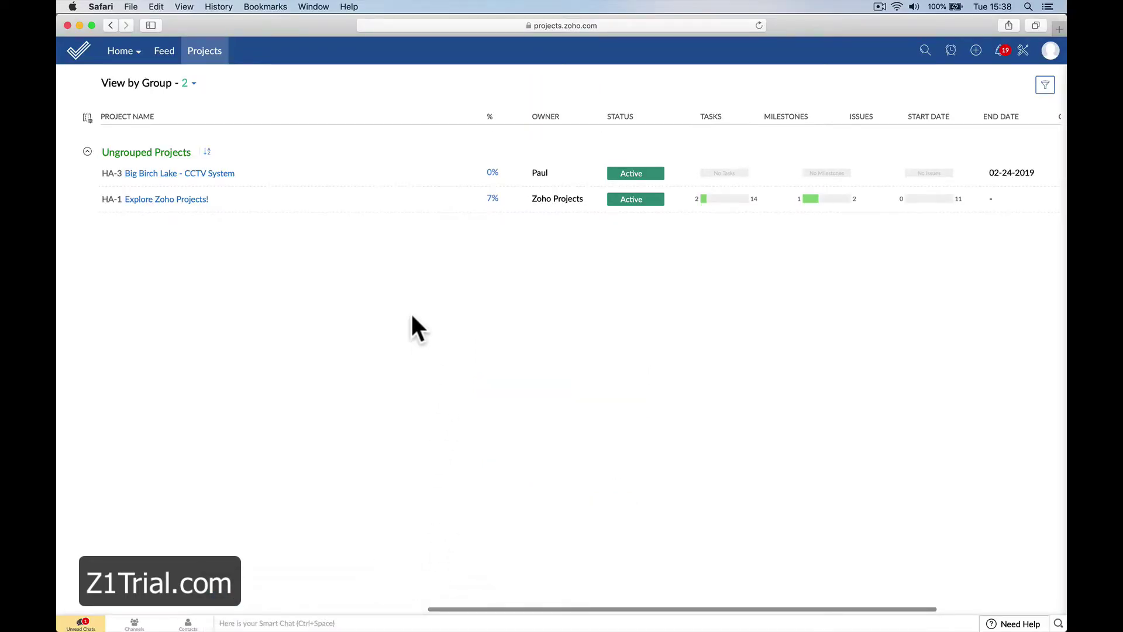
Reload the Zoho Projects list, confirm the signed-in technician in the profile panel, then go back to Chrome.
left_click(1052, 51)
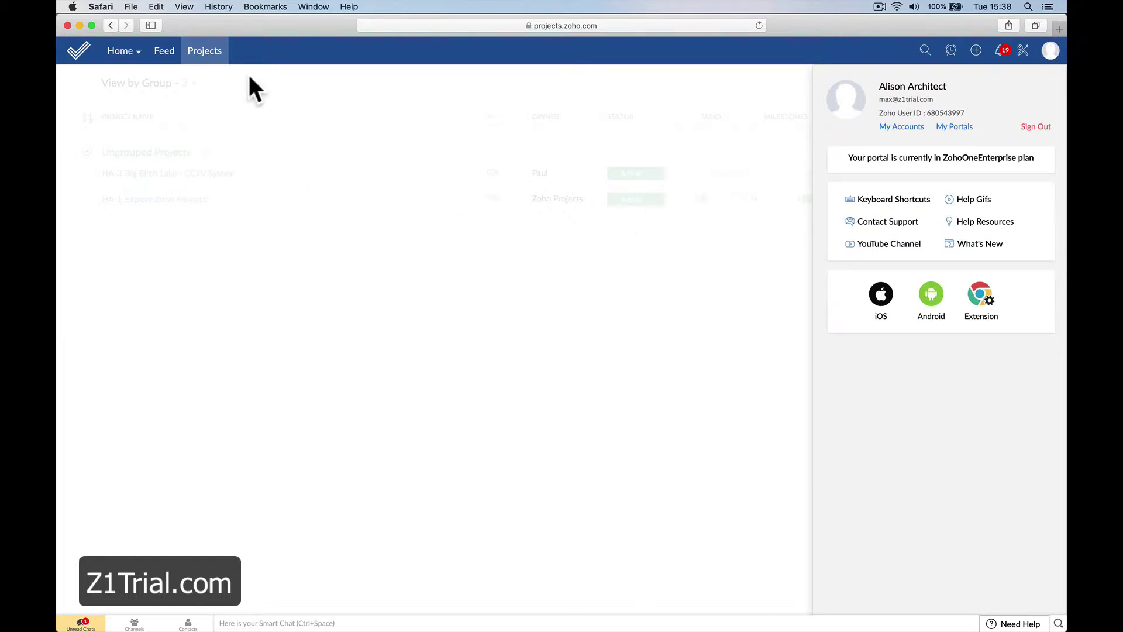
left_click(759, 25)
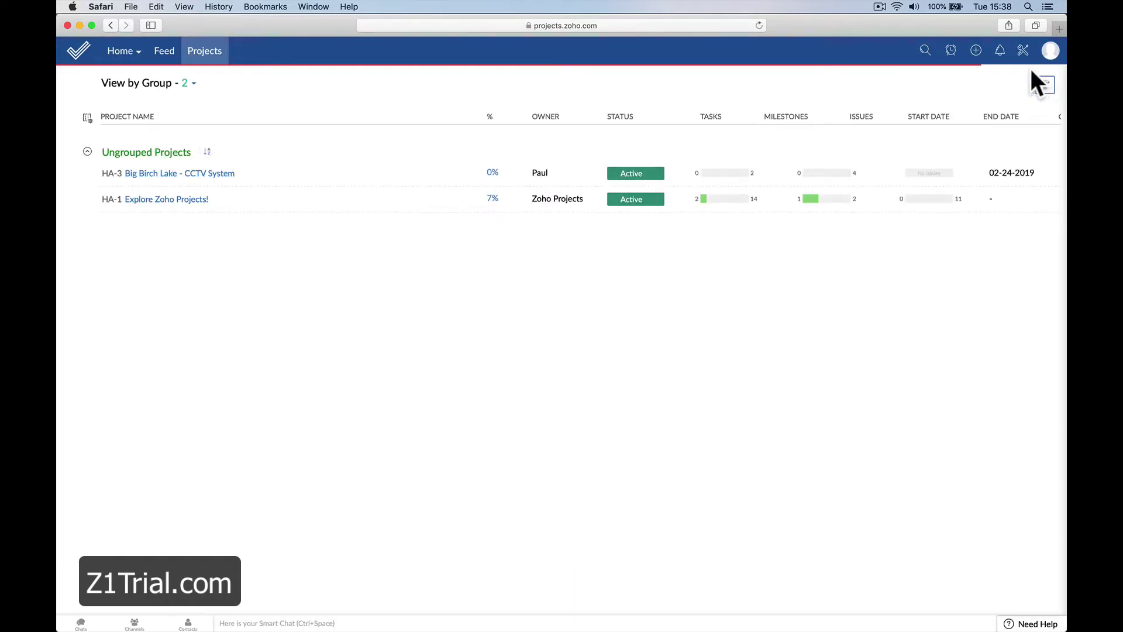
left_click(1051, 51)
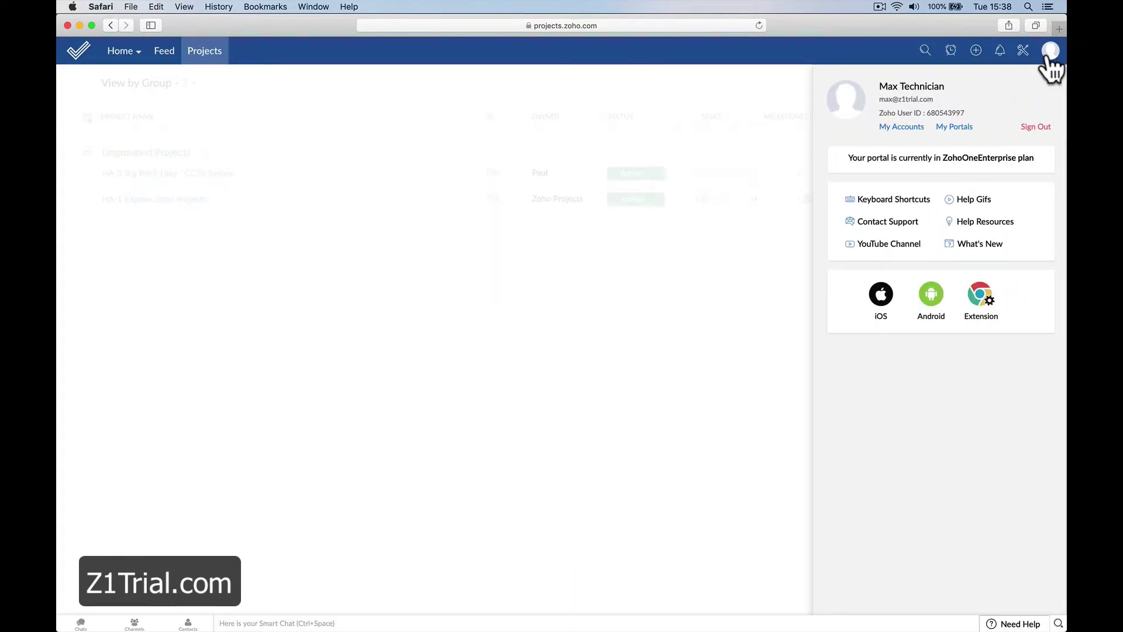
left_click(727, 250)
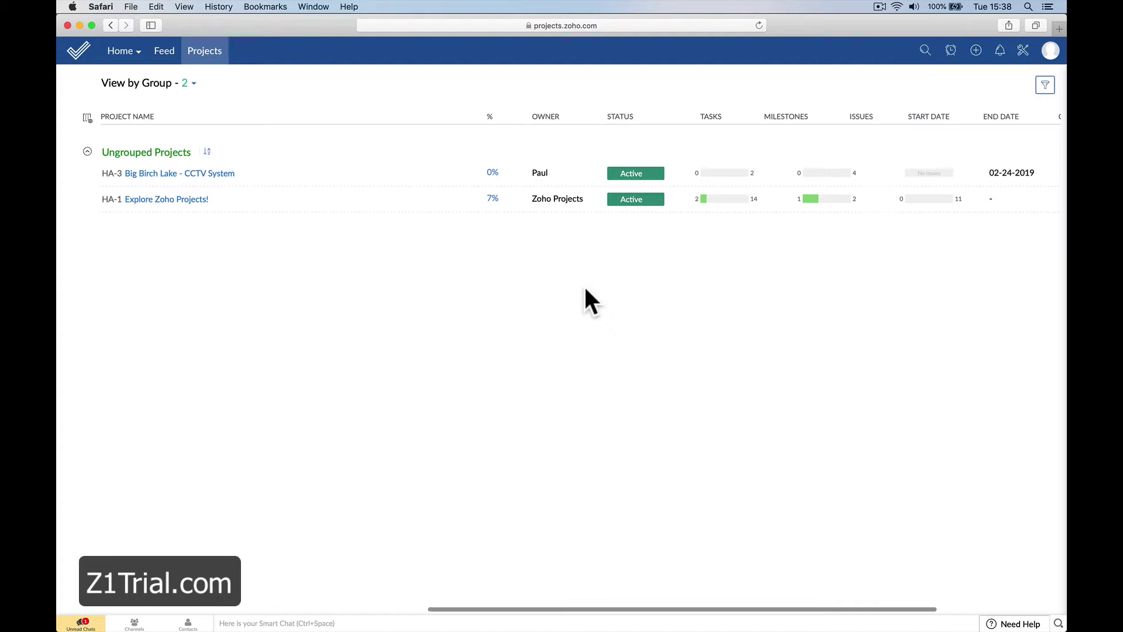
left_click(325, 615)
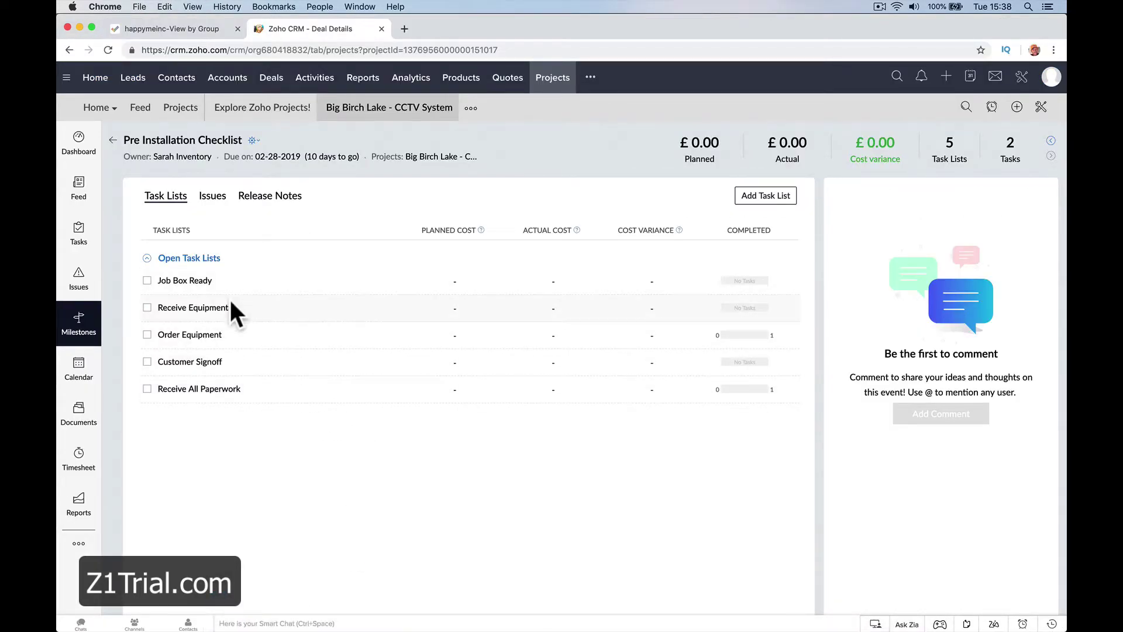
Open the Installation Phase milestone, due 03-31-2019, after abandoning an attempt to add a task list.
left_click(80, 326)
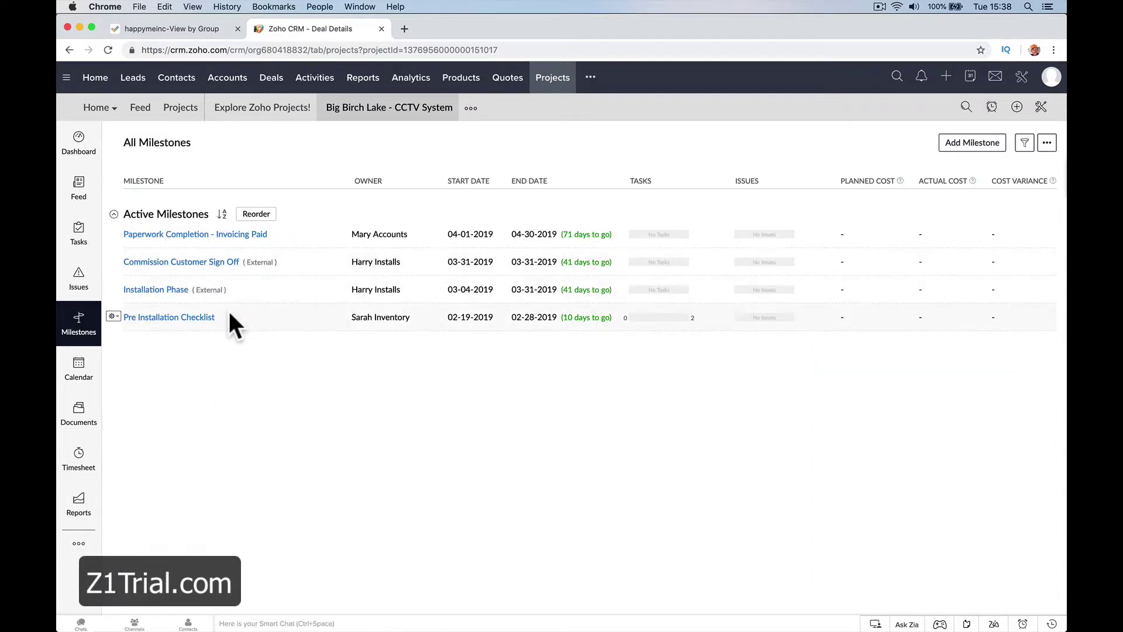
left_click(166, 289)
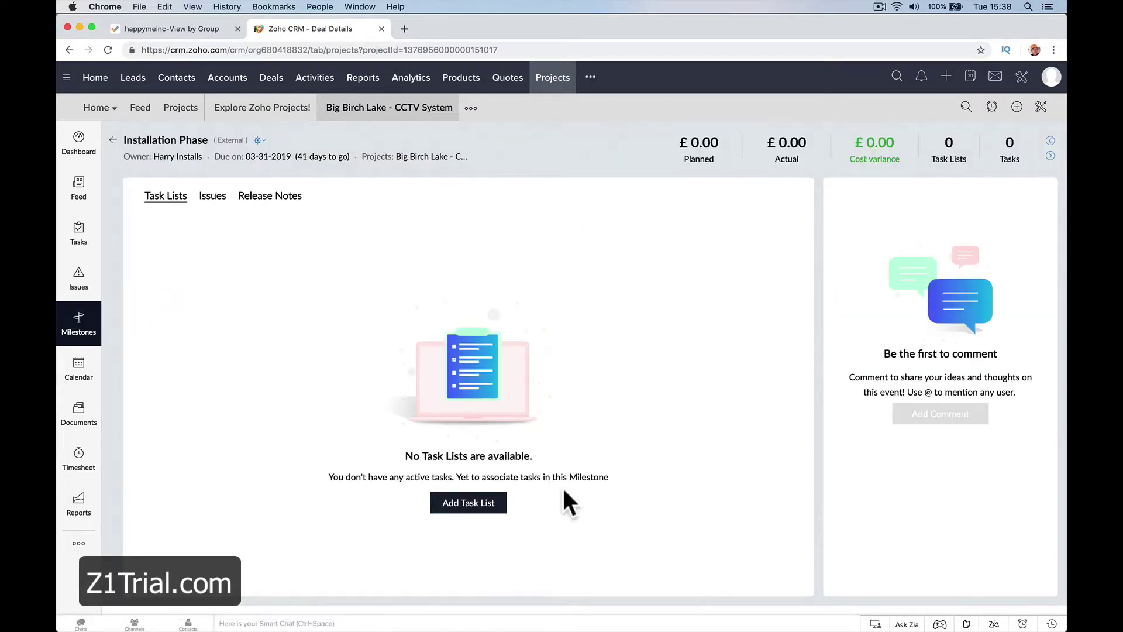
left_click(459, 501)
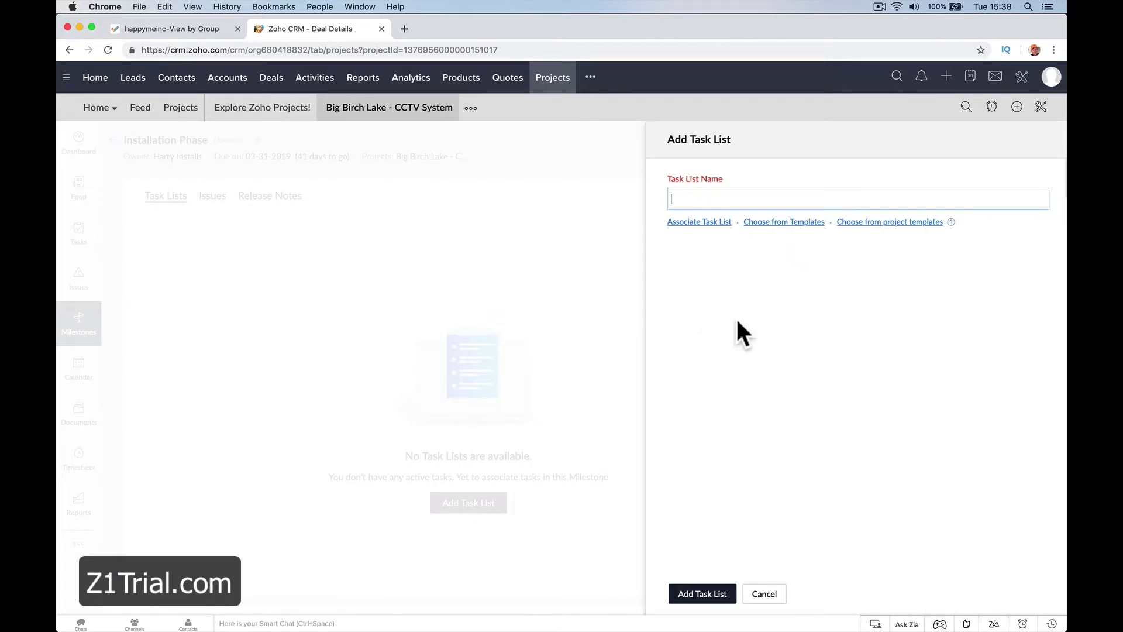
left_click(767, 593)
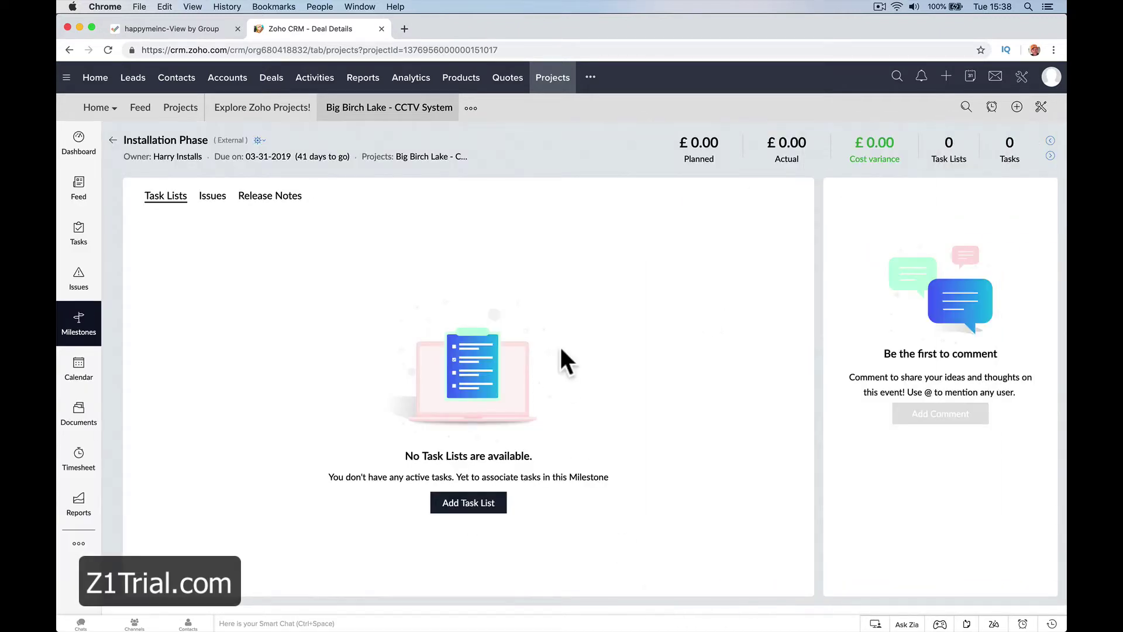
left_click(82, 330)
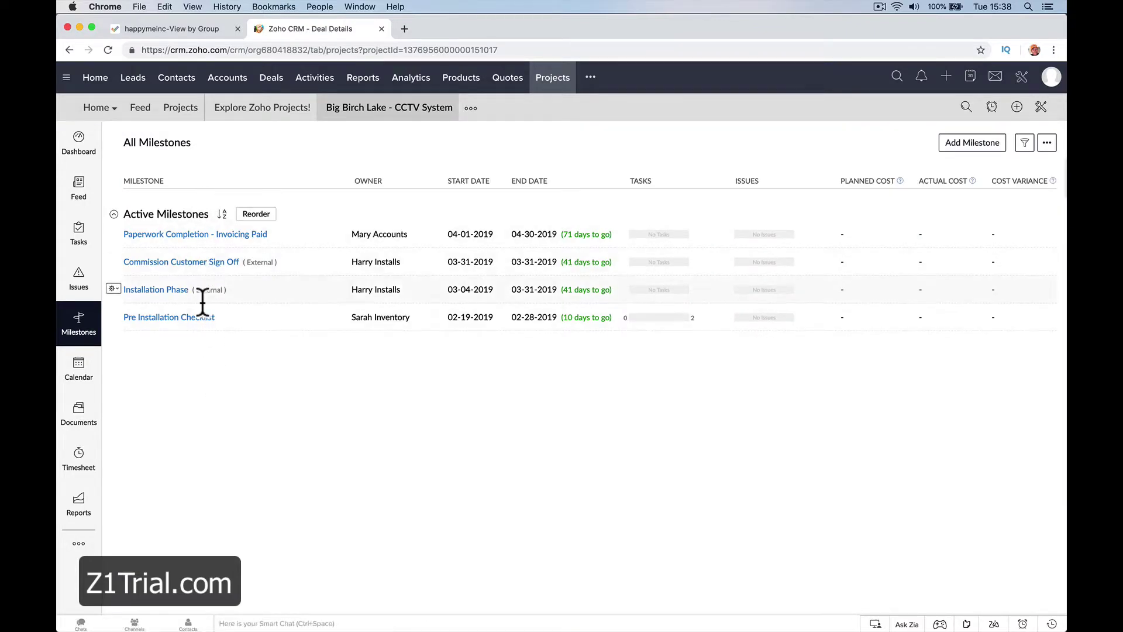
left_click(157, 290)
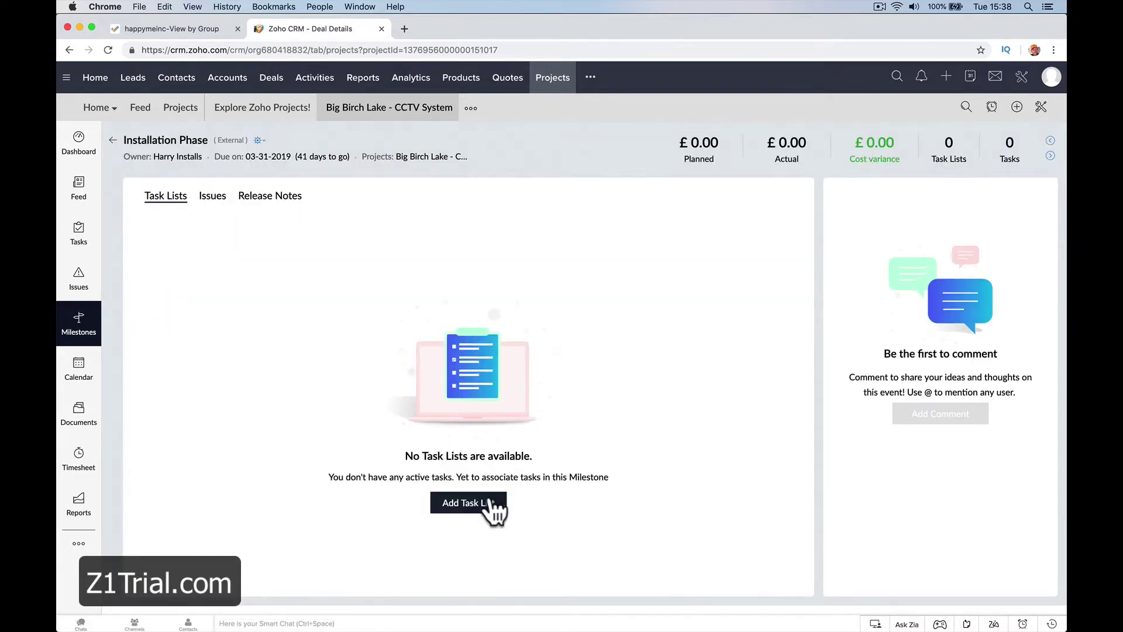
Create three task lists in turn: Site Survey, then 1st Fix, then 2nd Fix.
left_click(489, 506)
type("Sit")
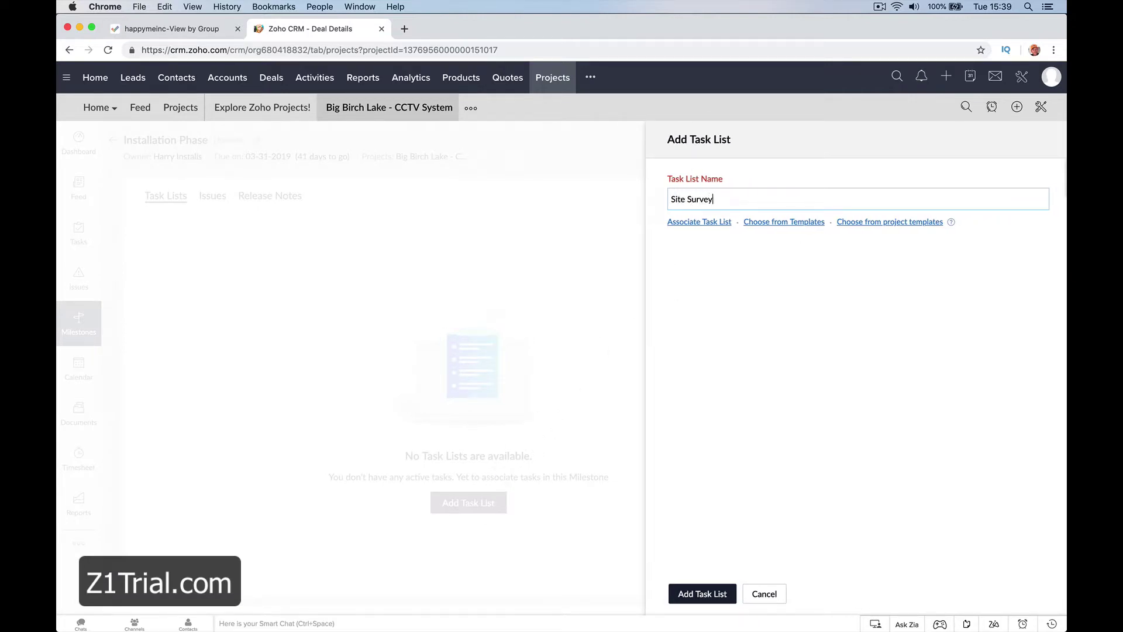
type("e Survey")
key("Return")
left_click(759, 197)
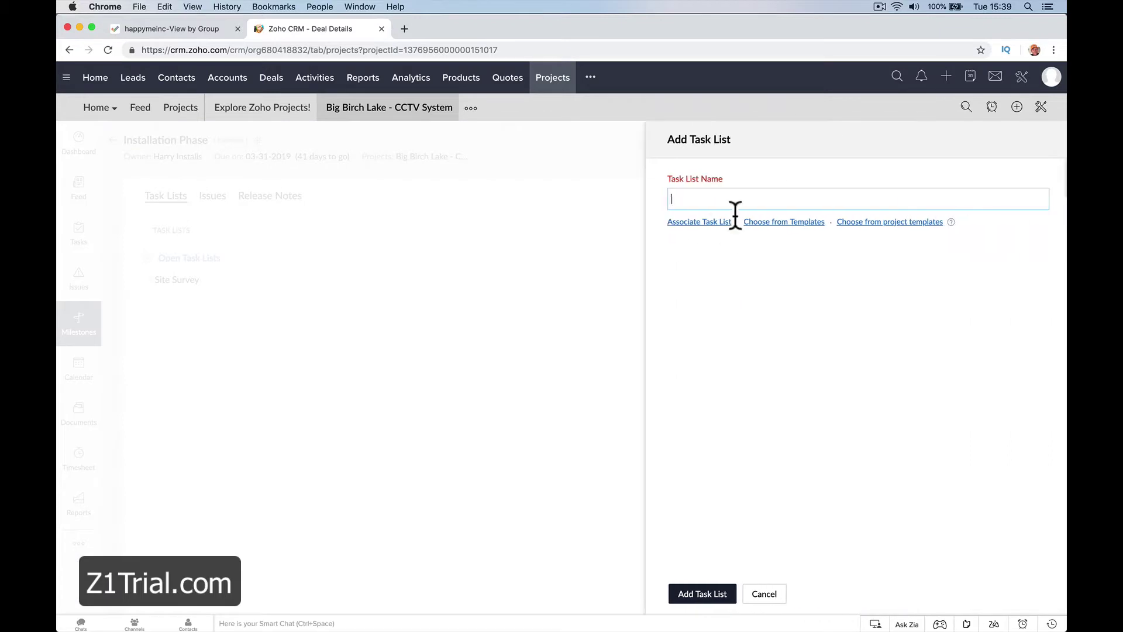
type("Wiring Comp")
key("BackSpace")
key("BackSpace")
key("BackSpace")
type("x")
key("Return")
left_click(790, 193)
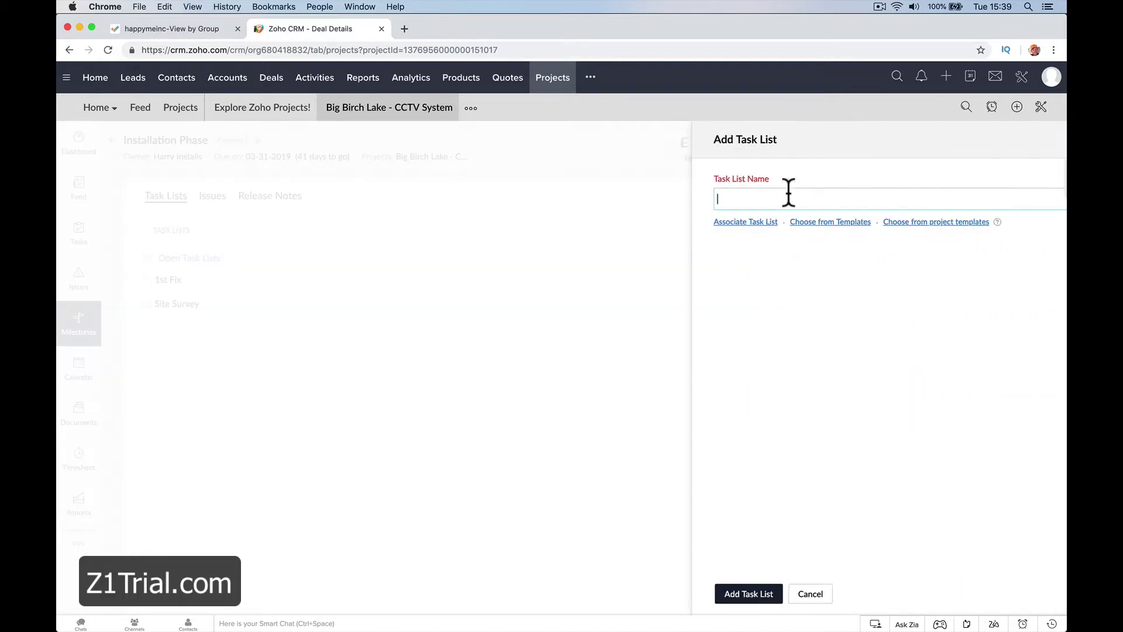
type("2nd Fix")
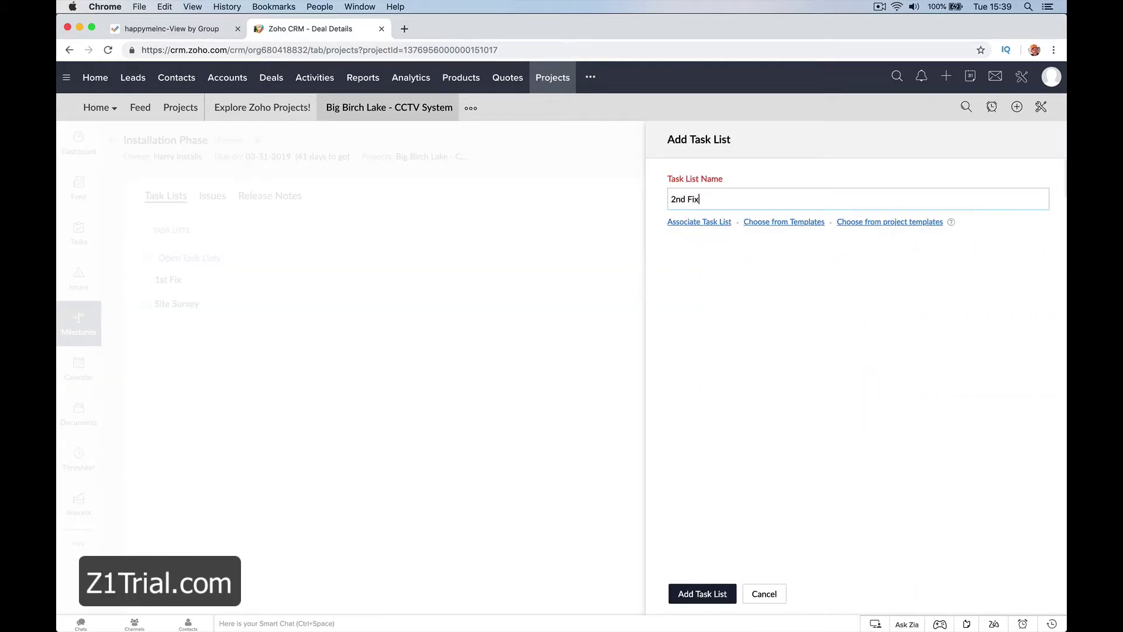
key("Return")
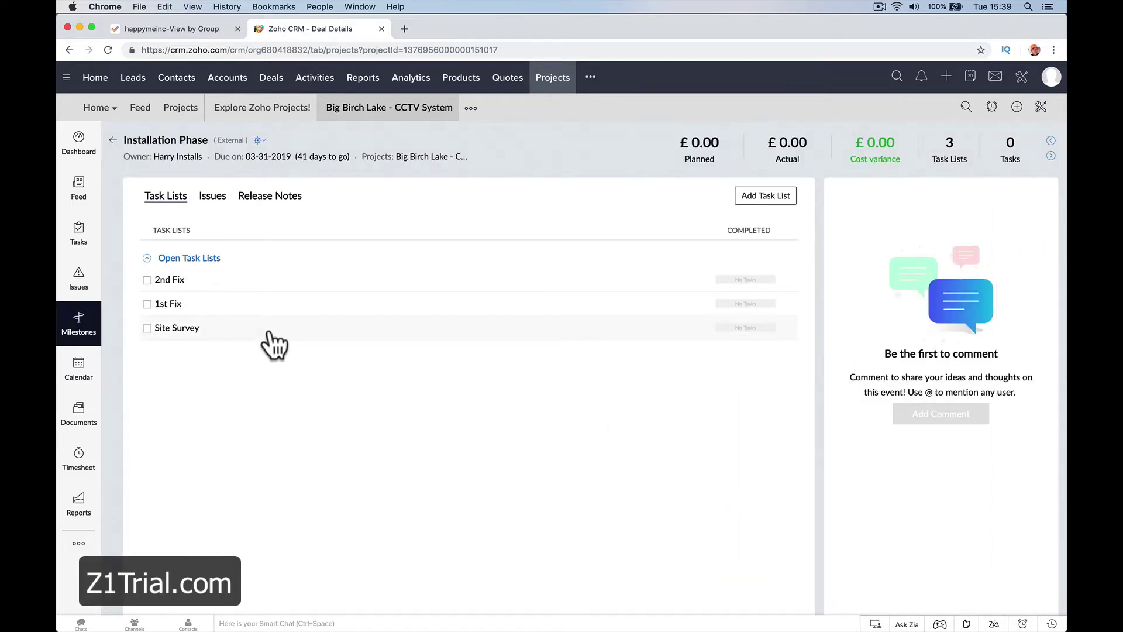
In the Site Survey list, start a 'Site Survey Technician' task with a description, owned by the technician.
left_click(185, 329)
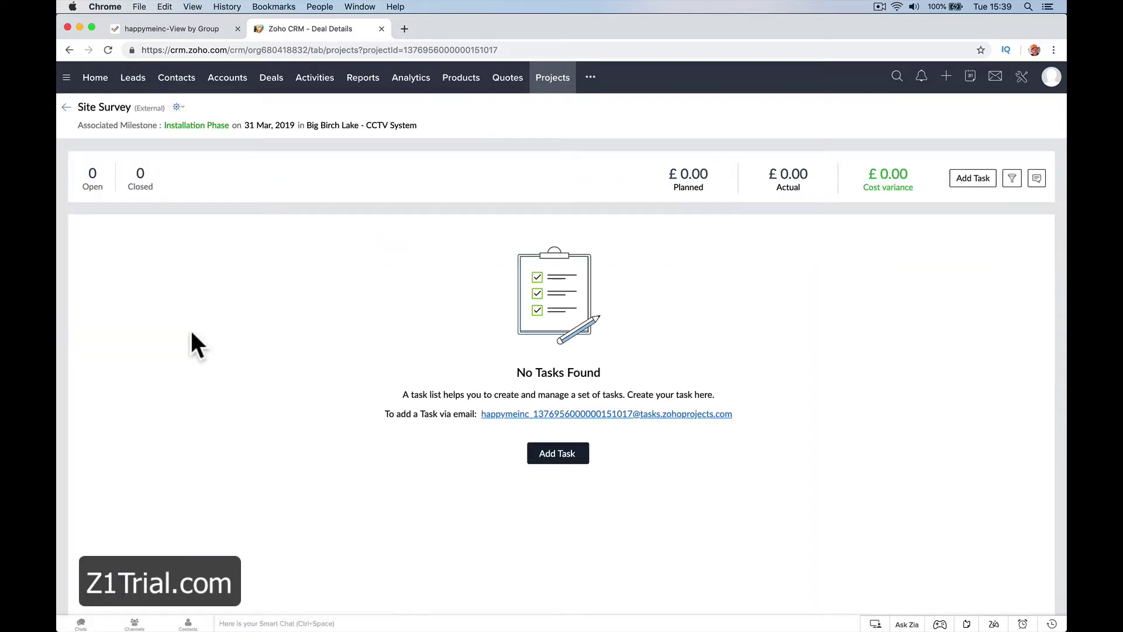
left_click(541, 457)
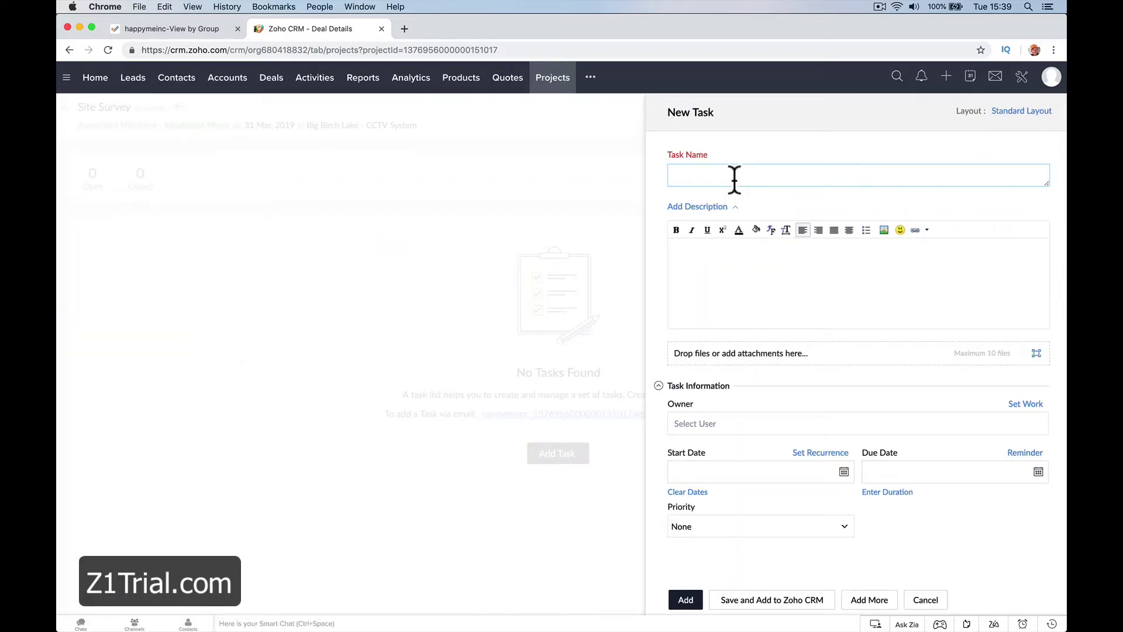
type("Site Survey Technician")
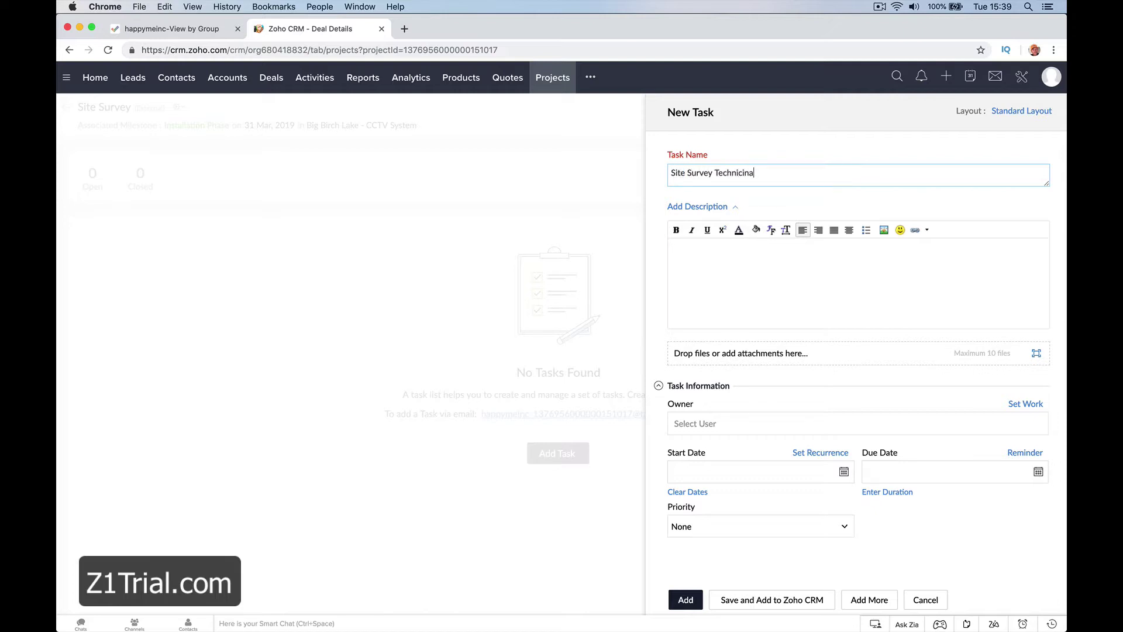
left_click(673, 248)
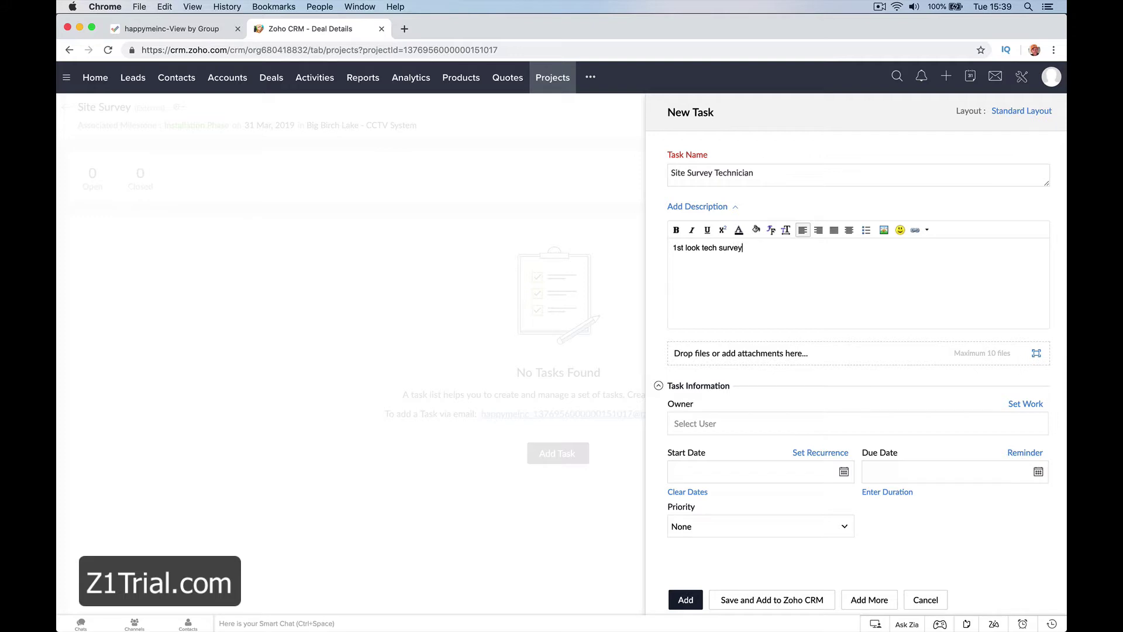
left_click(773, 422)
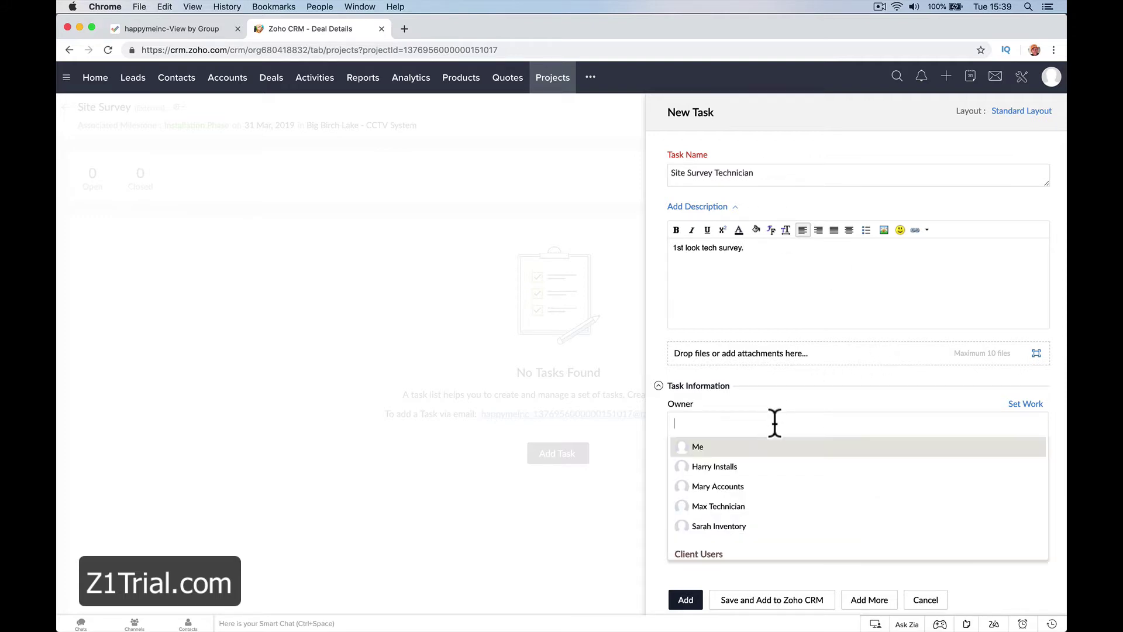
scroll(765, 498, "down", 2)
left_click(763, 483)
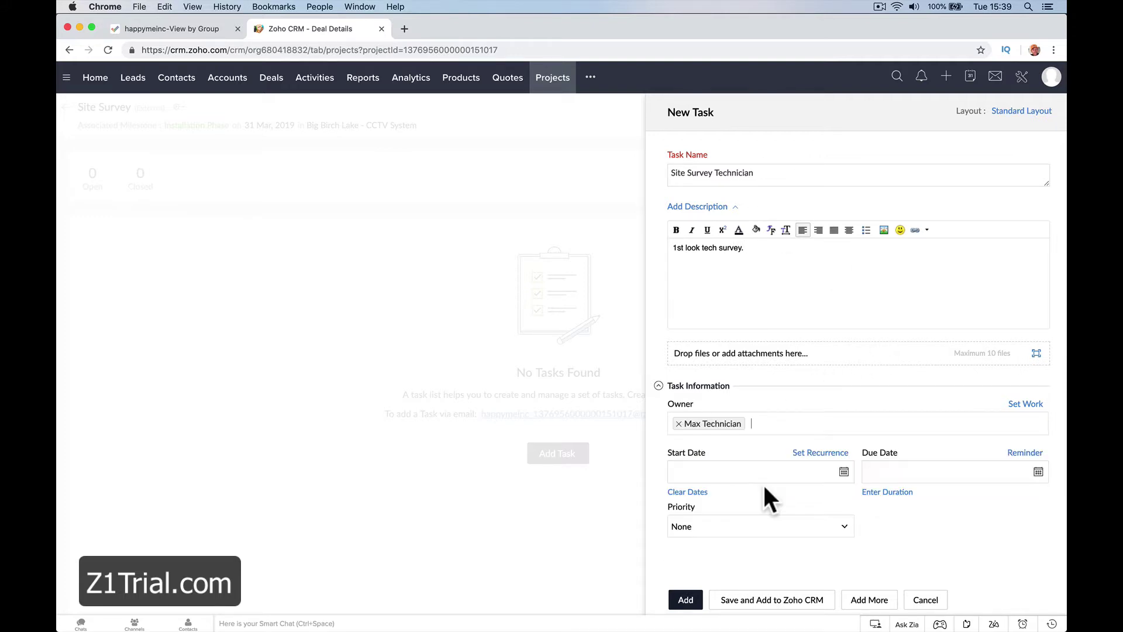
Date it 02-20-2019 to 02-21-2019 at High priority, save it to CRM, and link the Big Birch Lake account.
left_click(844, 472)
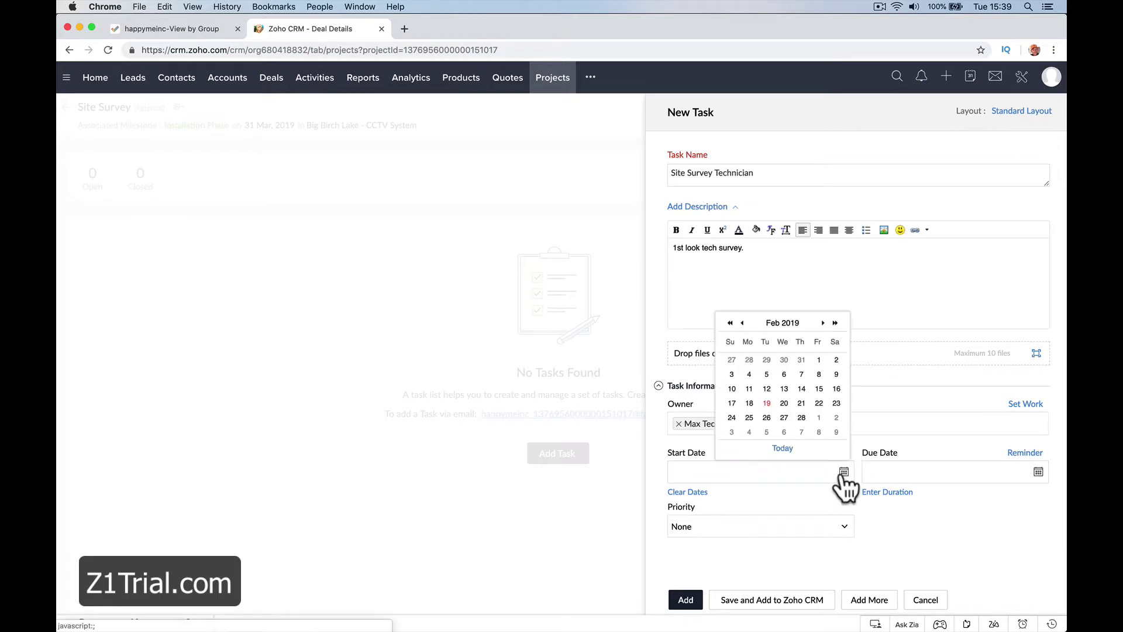
left_click(793, 420)
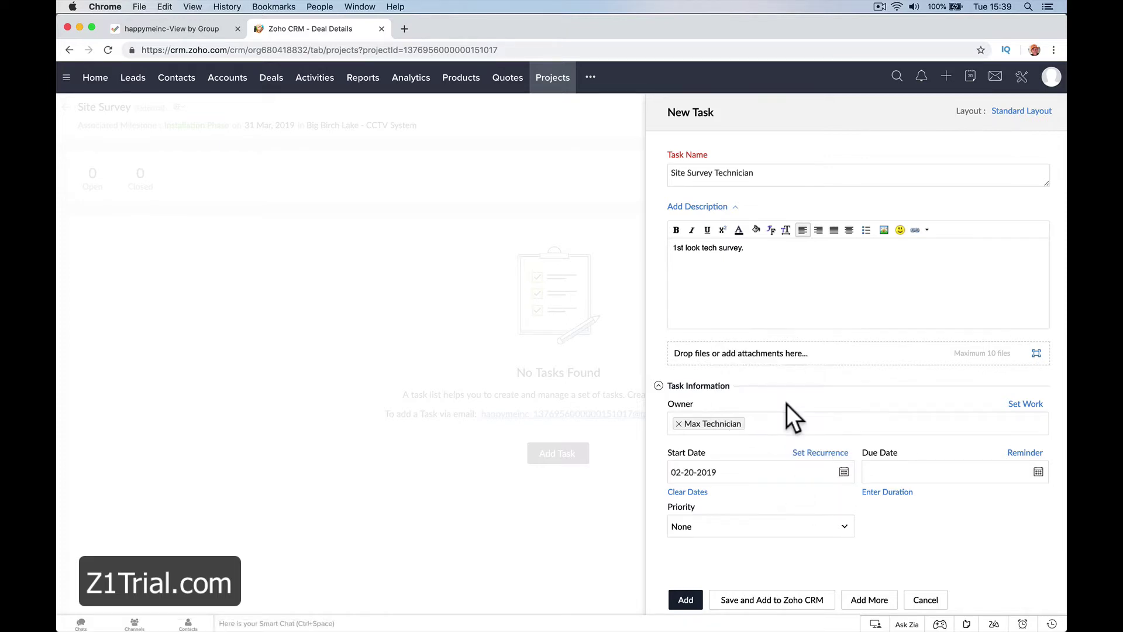
left_click(1037, 473)
left_click(995, 403)
left_click(788, 524)
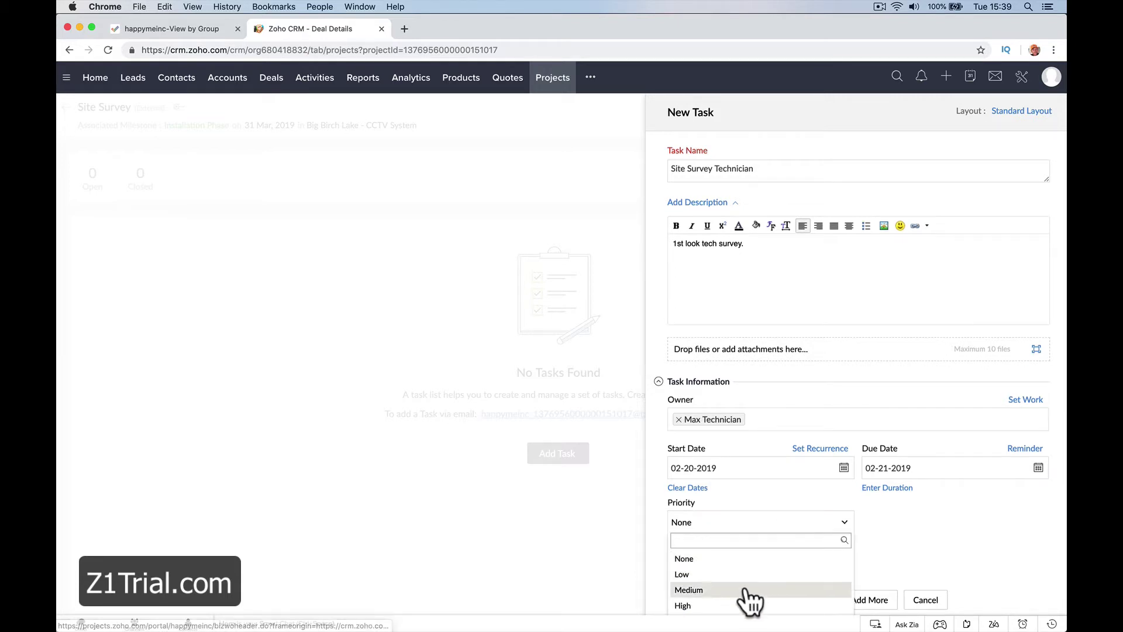
left_click(741, 606)
left_click(717, 601)
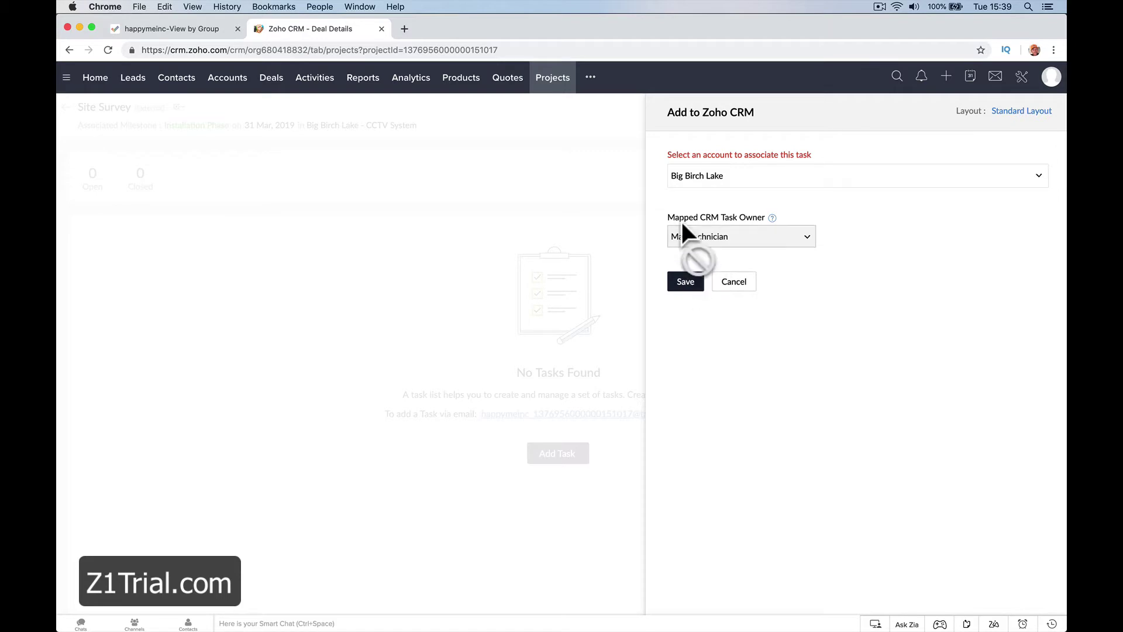
left_click(684, 286)
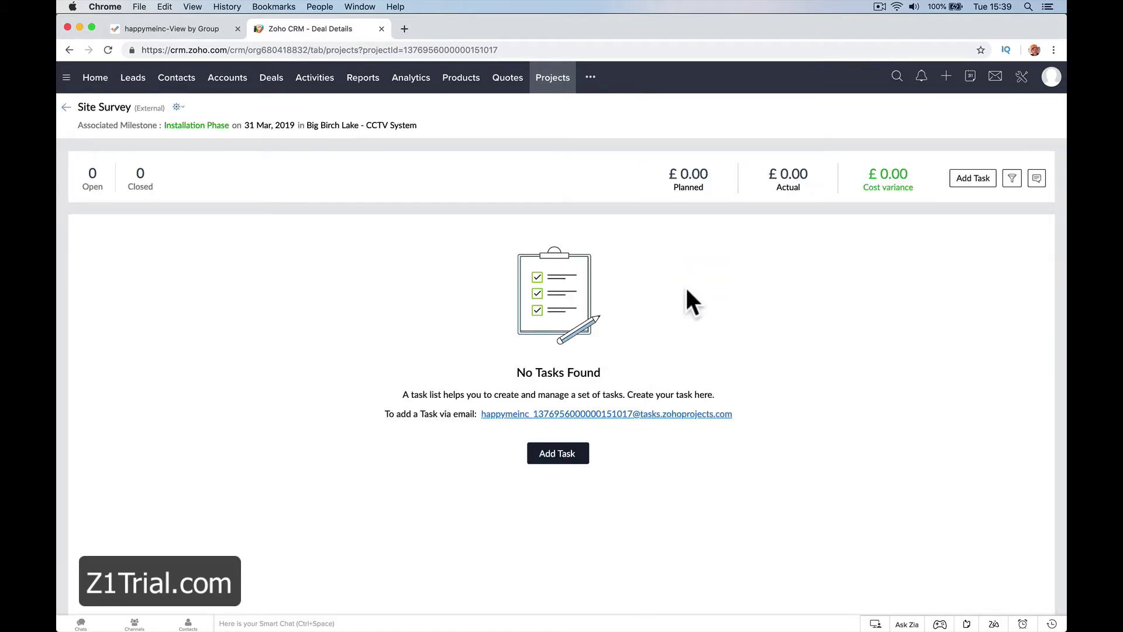
In Zoho Projects, reload and go to Home > My Tasks, which lists BB1-T3 Site Survey Technician.
left_click(354, 608)
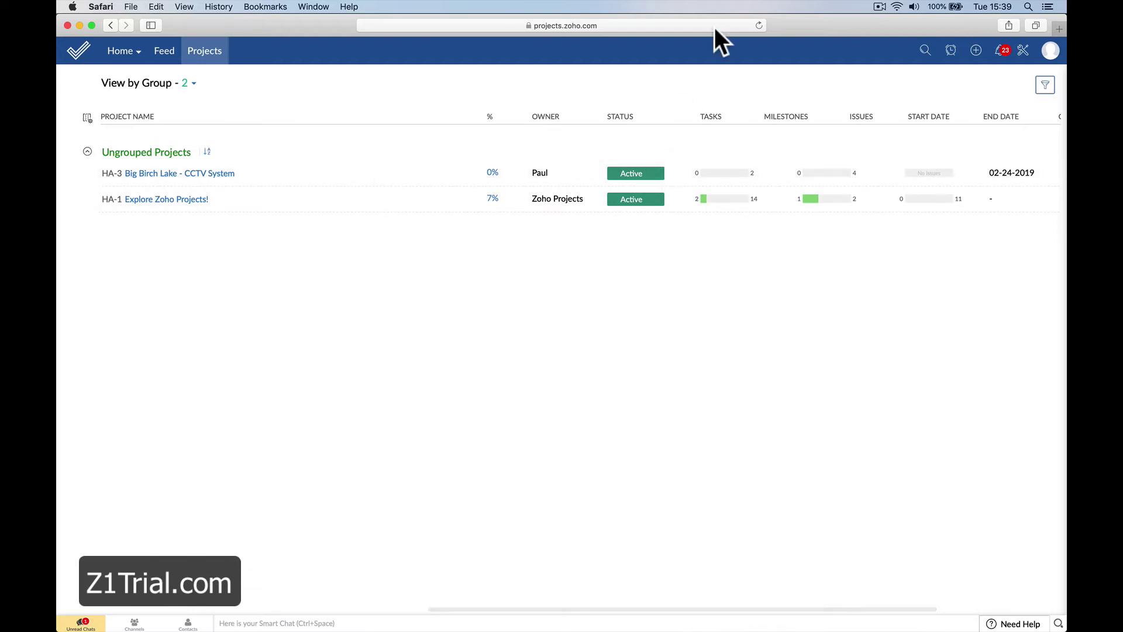
left_click(758, 25)
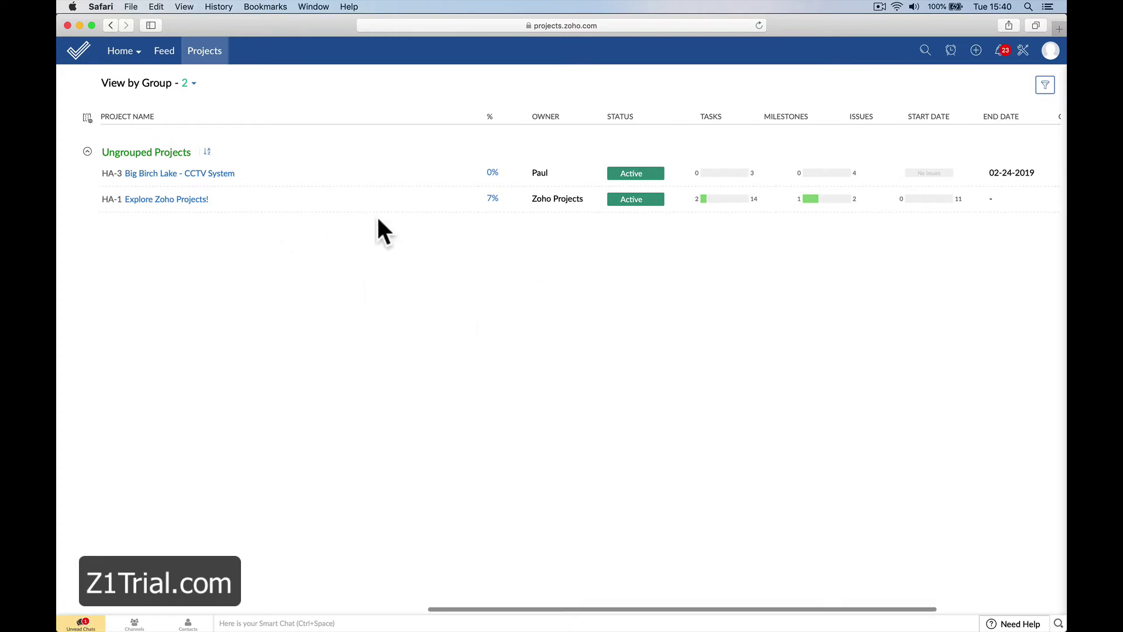
left_click(124, 51)
left_click(134, 141)
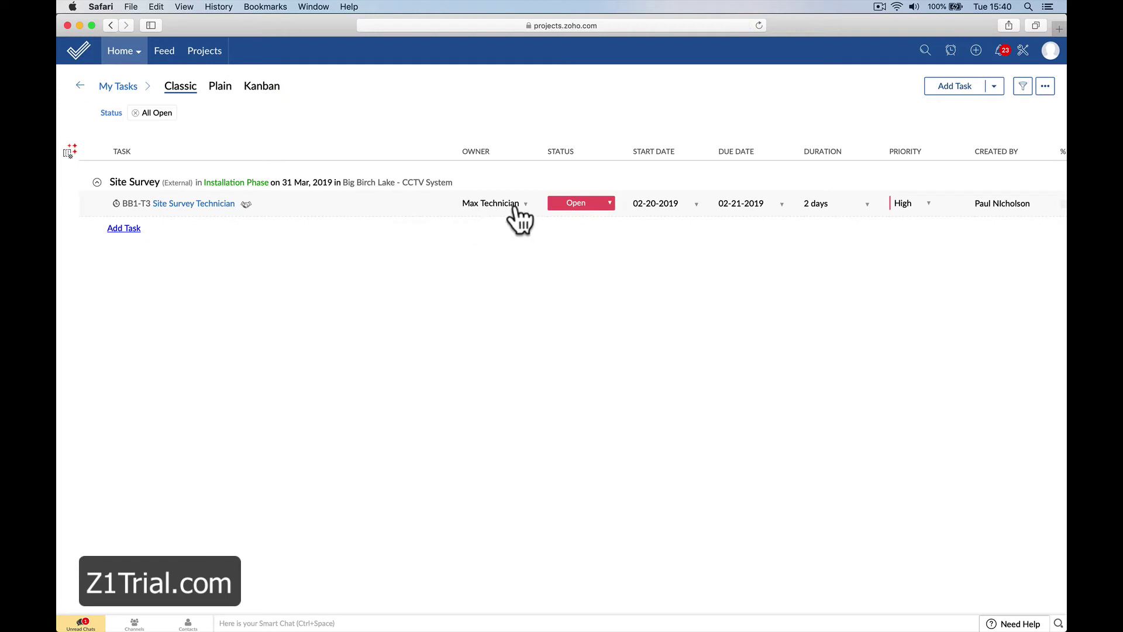
left_click(123, 51)
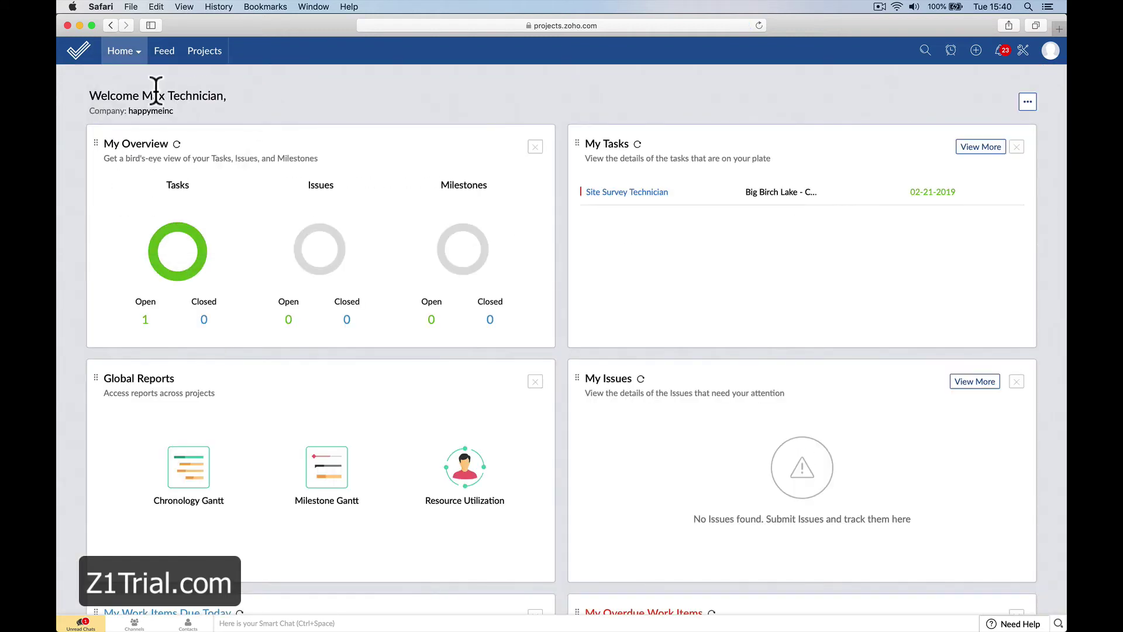
left_click(122, 53)
left_click(129, 141)
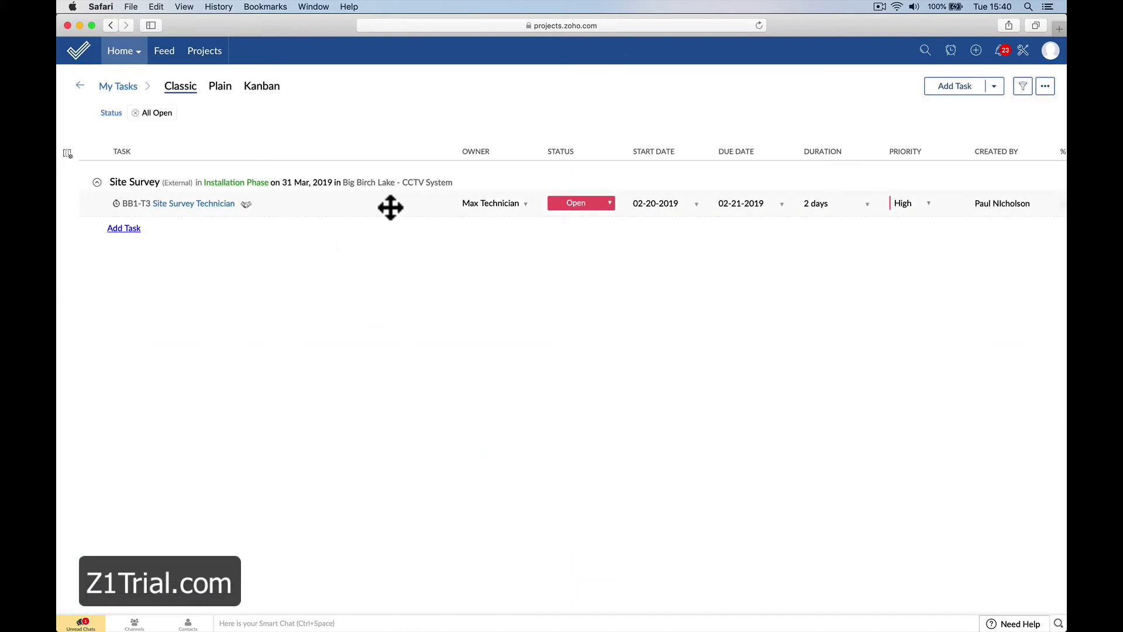
Open Site Survey Technician, add the comment 'Me', set its status to Closed, and close the panel.
left_click(229, 204)
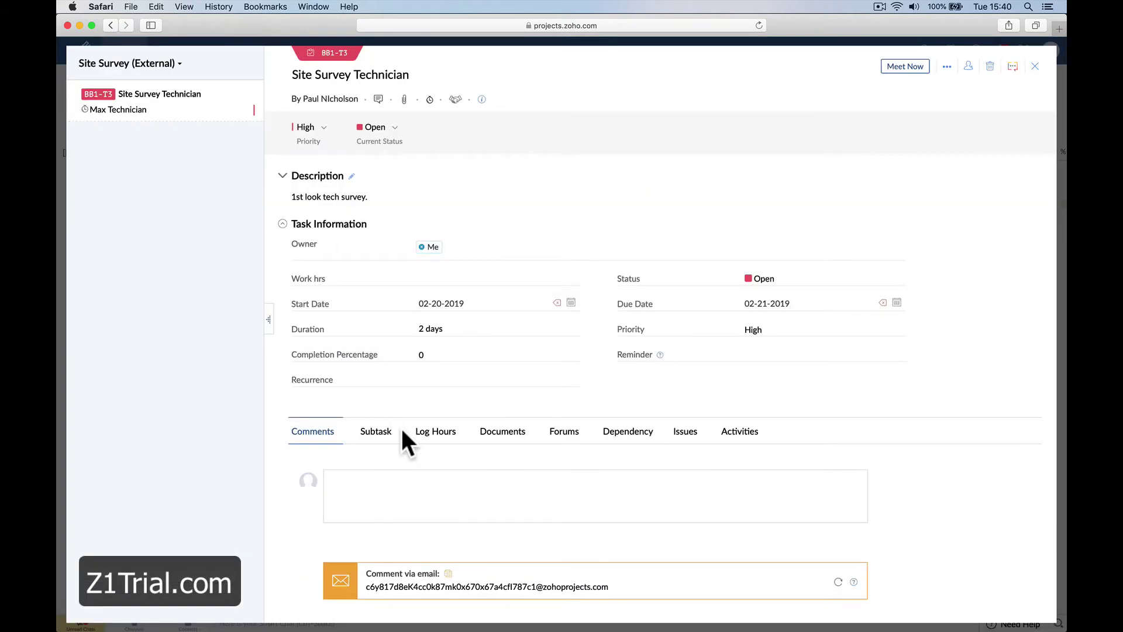
left_click(414, 504)
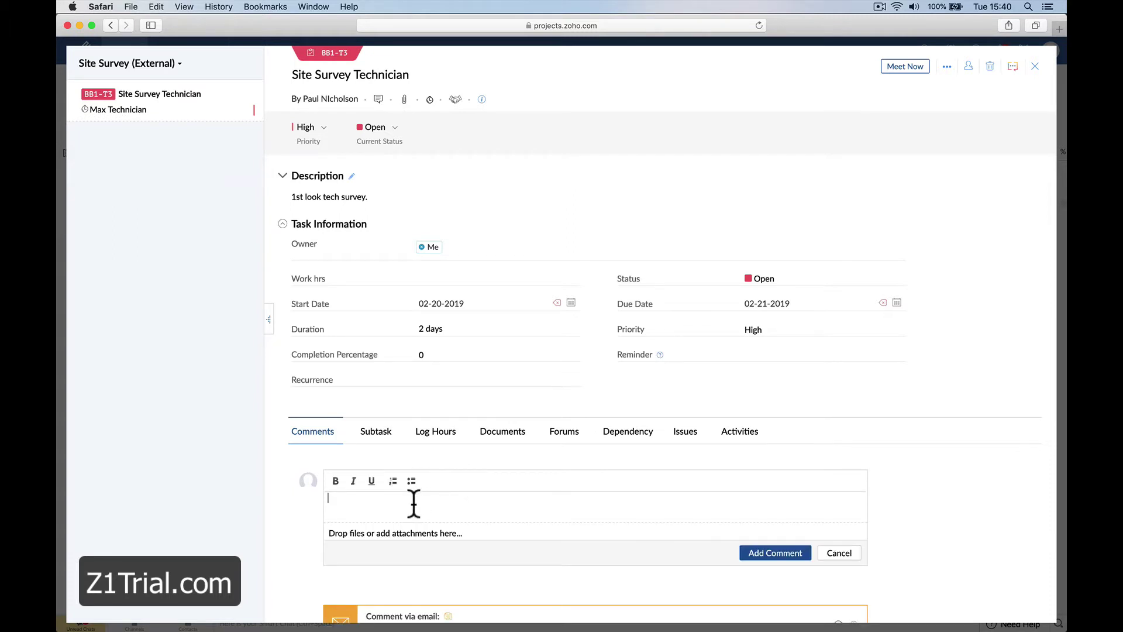
type("Me")
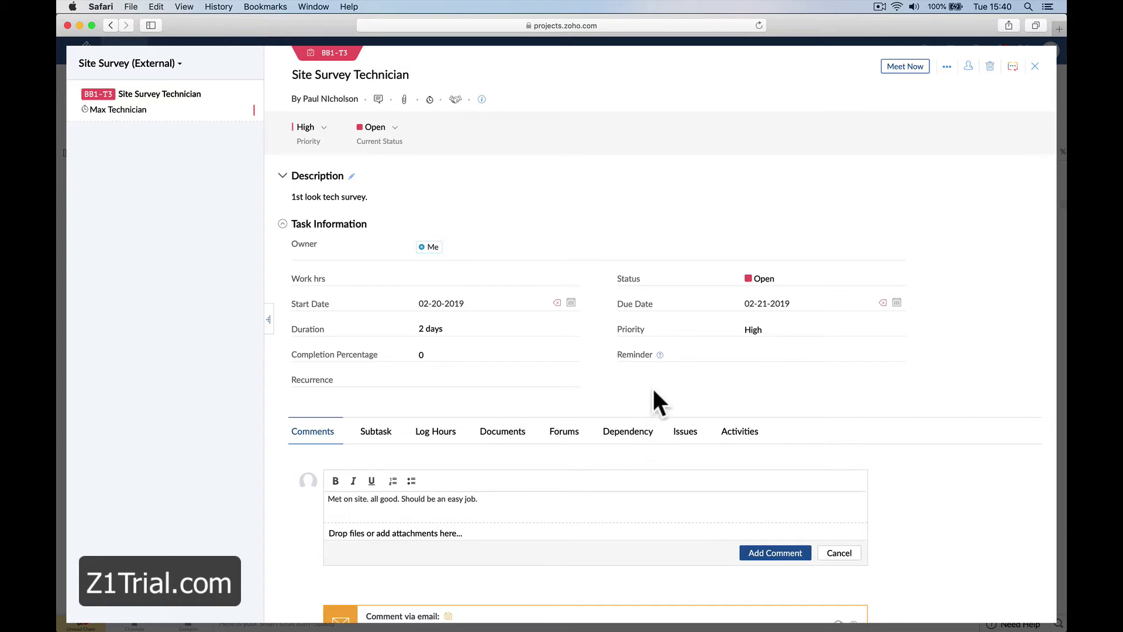
scroll(674, 420, "down", 1)
scroll(674, 420, "down", 5)
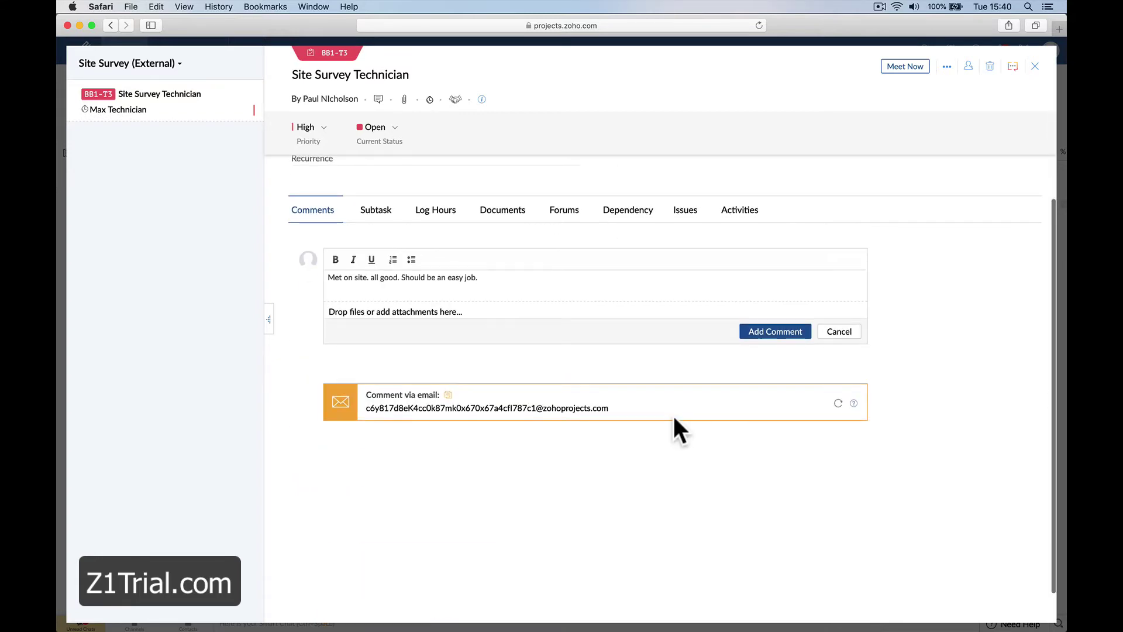
scroll(676, 421, "up", 5)
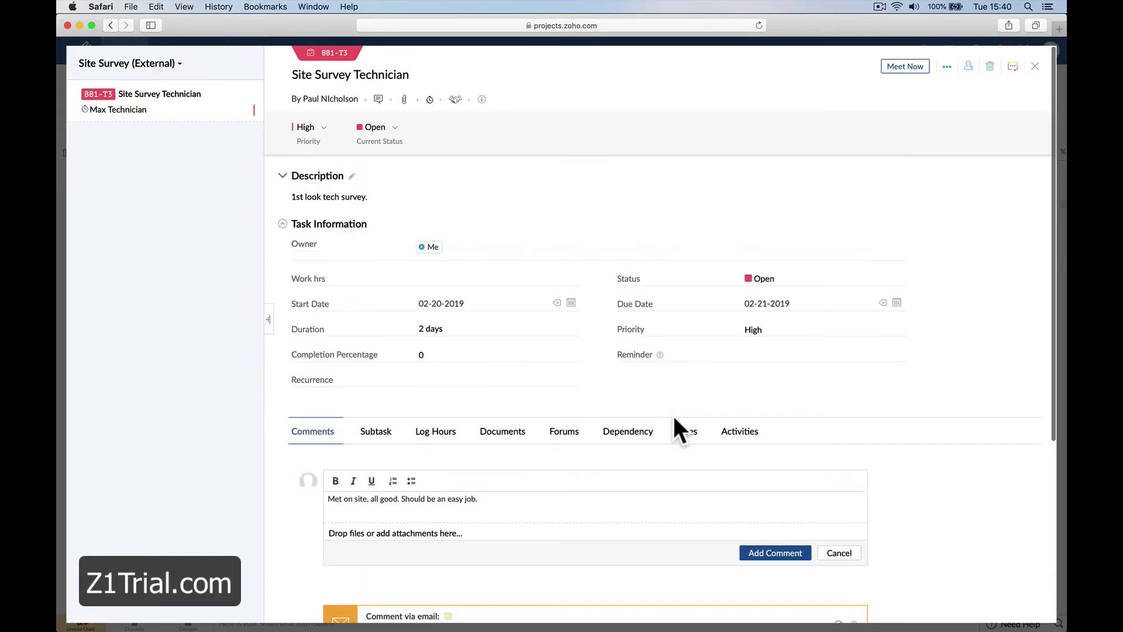
left_click(392, 127)
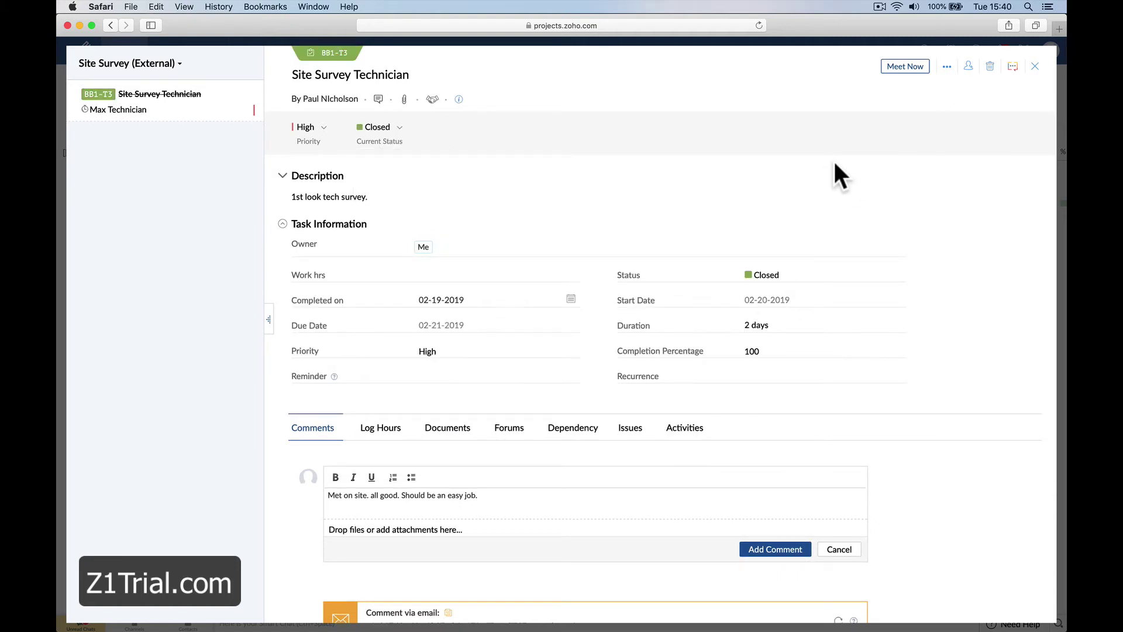
left_click(1035, 66)
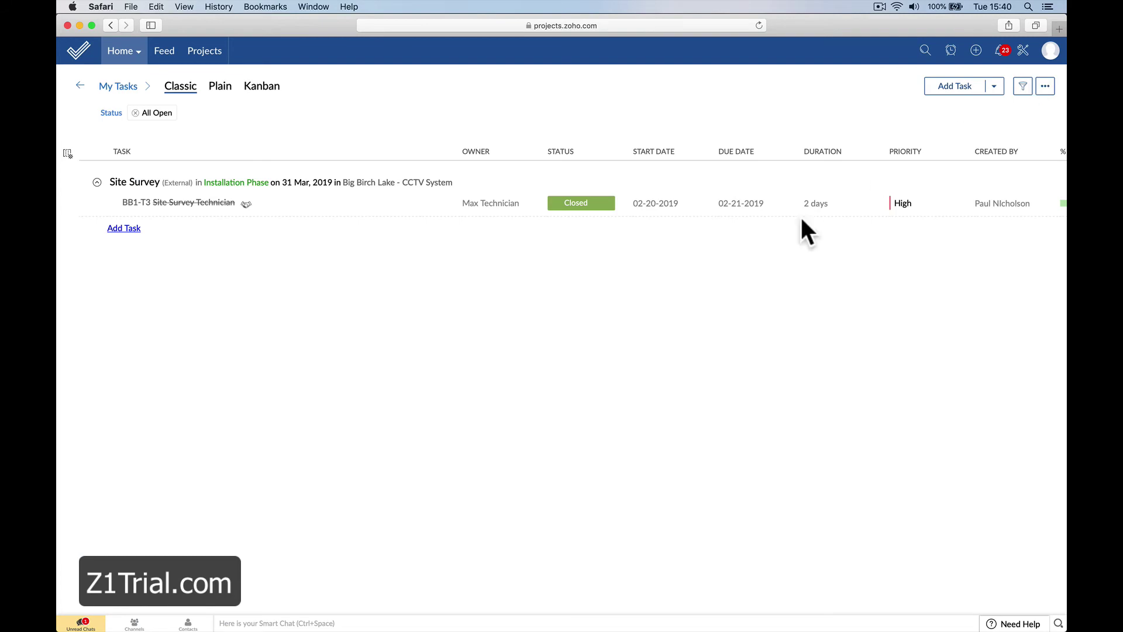
Back in Zoho CRM, dismiss the outdated task details and reload the page.
mouse_move(395, 620)
left_click(311, 619)
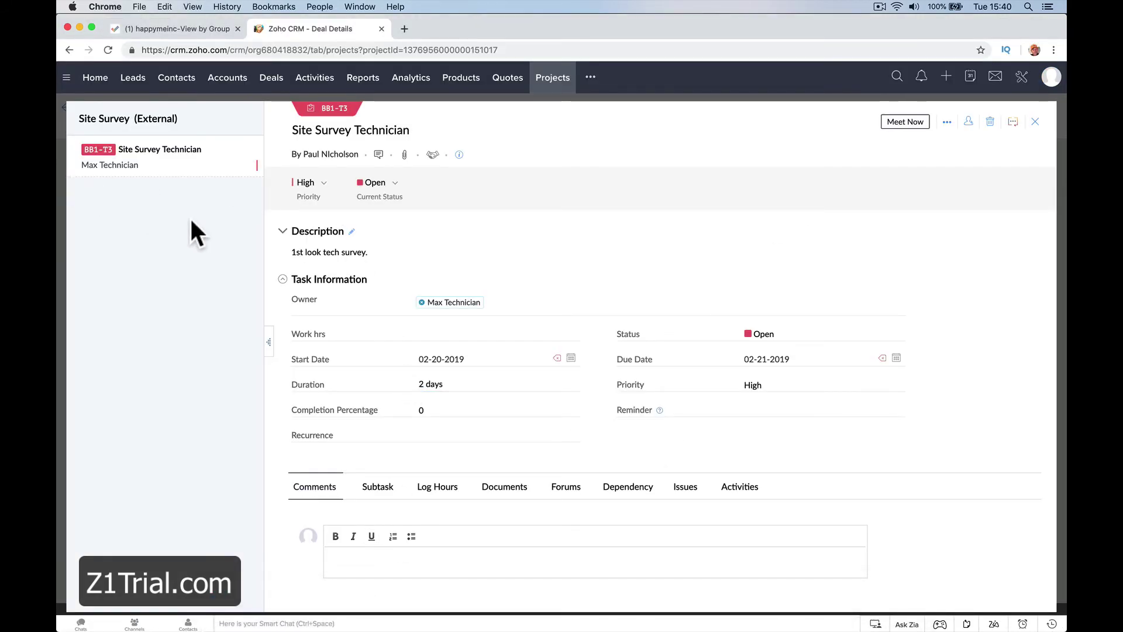
left_click(1035, 122)
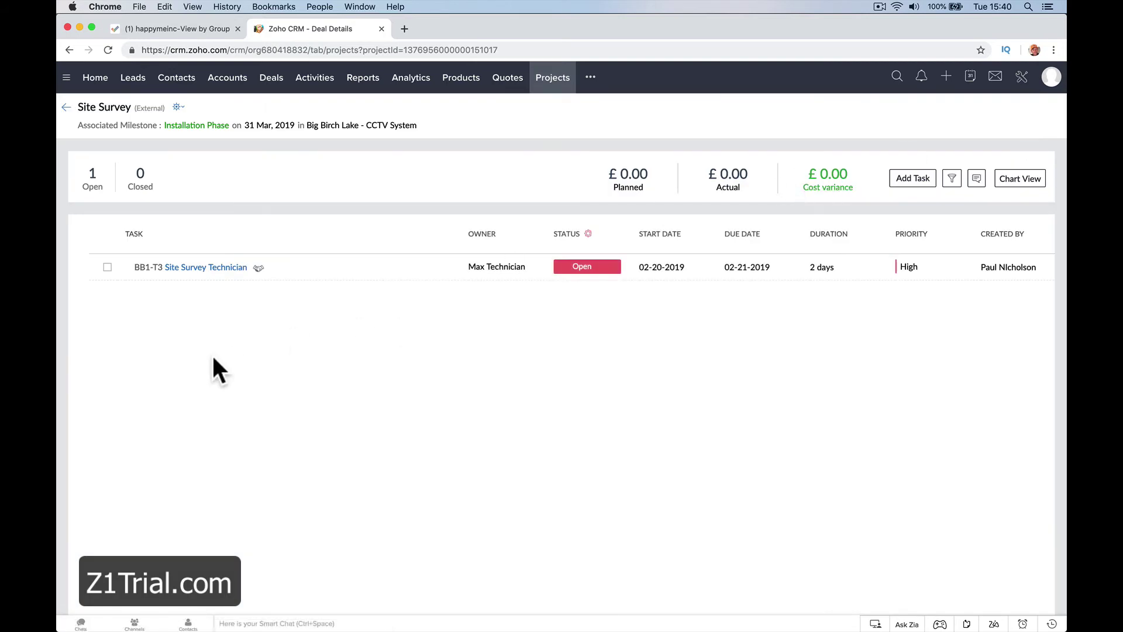
left_click(67, 107)
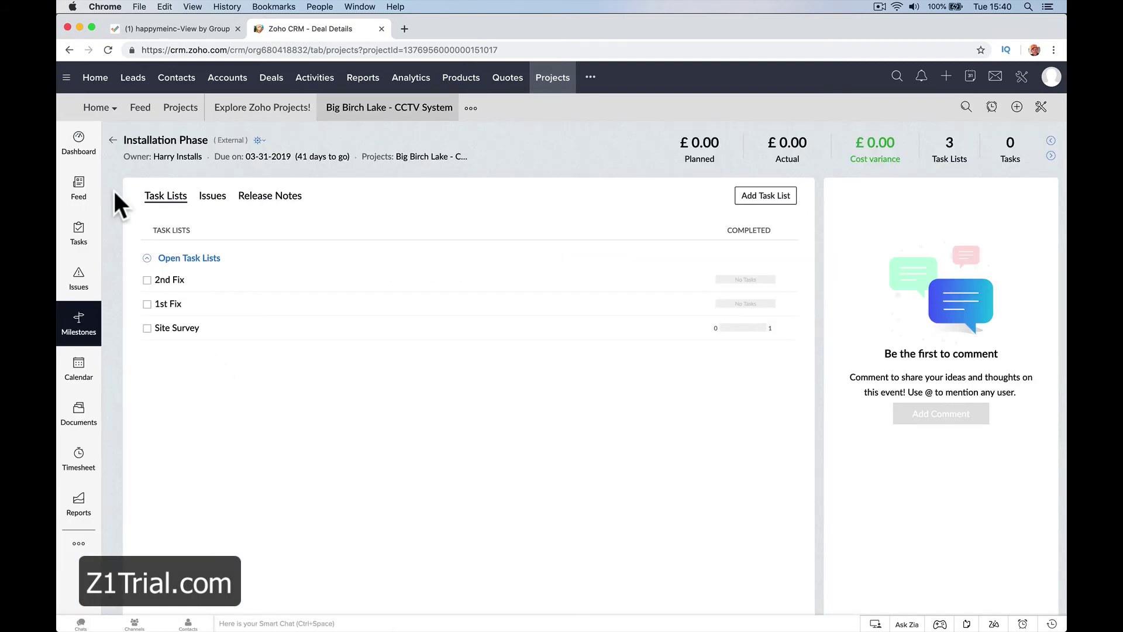
left_click(108, 50)
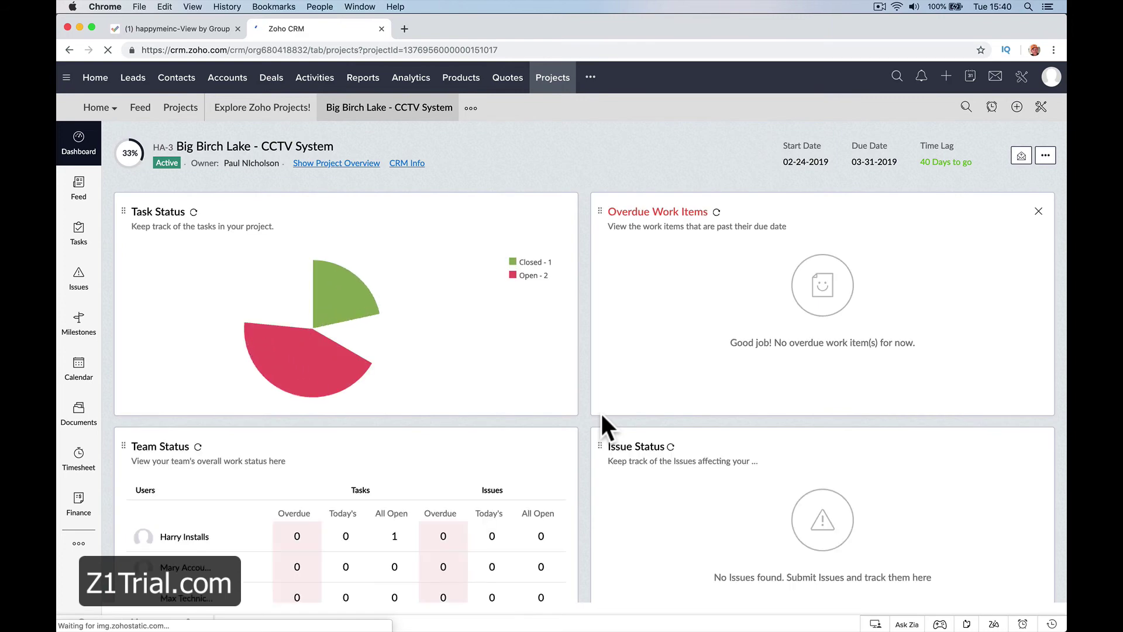
Open Milestones > Installation Phase and show the Site Survey task list, now 0 open, 1 closed.
left_click(95, 338)
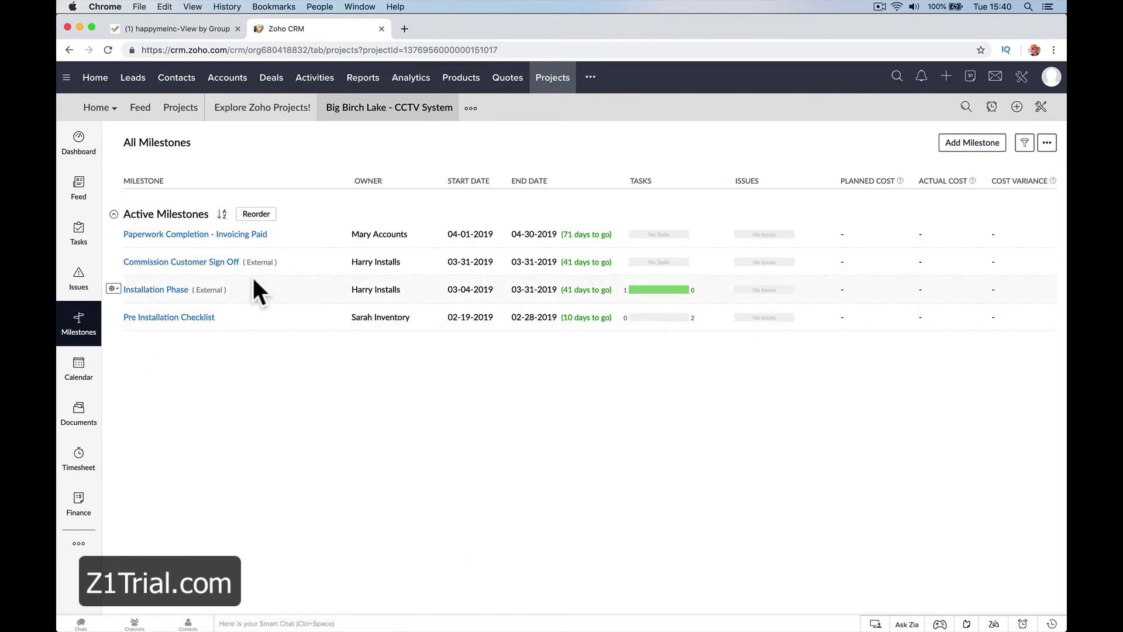
left_click(167, 290)
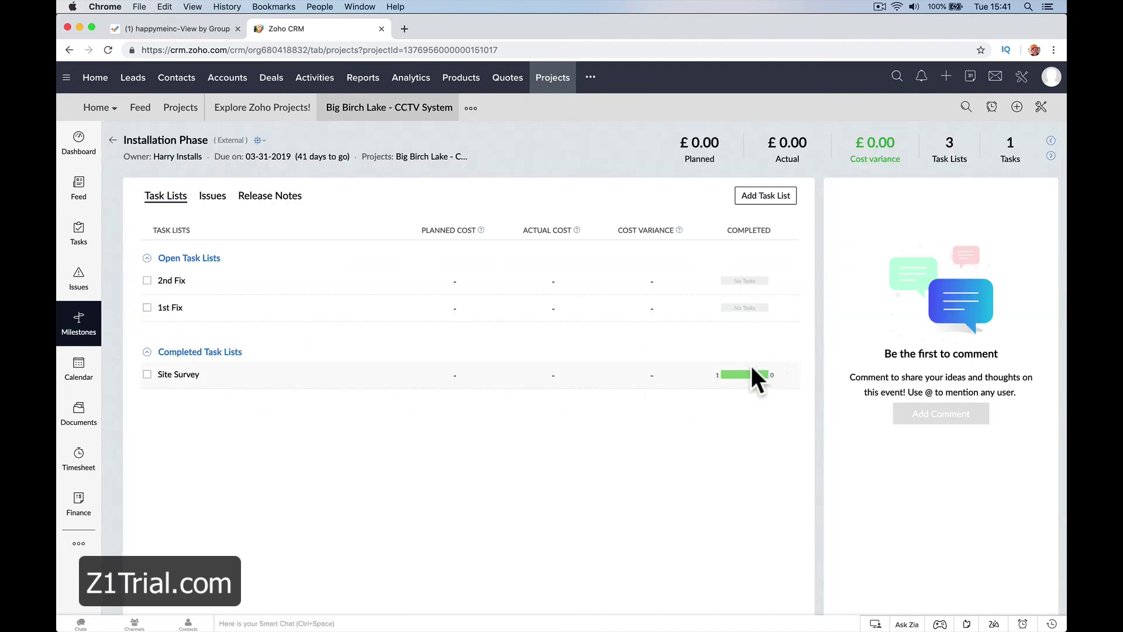
left_click(743, 375)
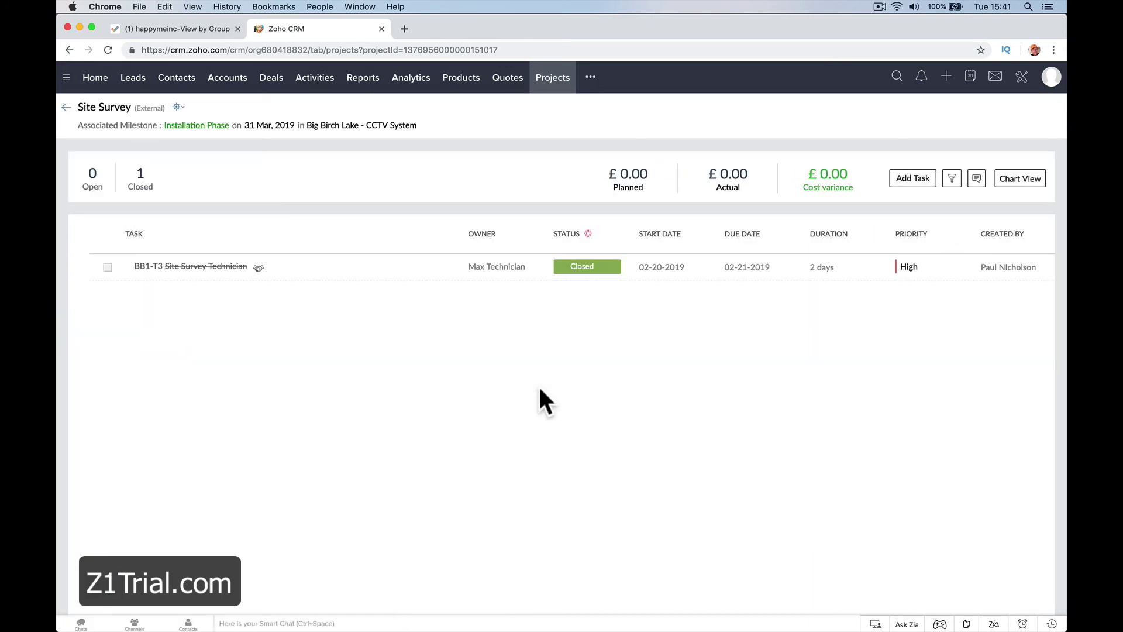
Open Site Survey Technician's details and view its Activities history showing the Open-to-Closed change.
left_click(230, 267)
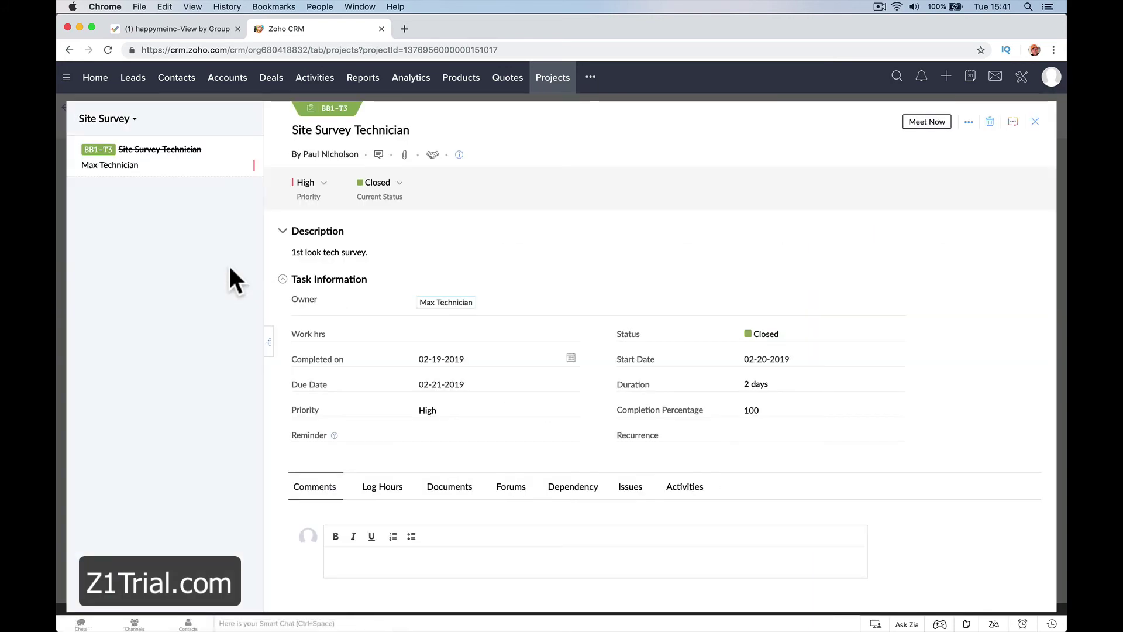
scroll(416, 517, "down", 3)
scroll(403, 341, "down", 2)
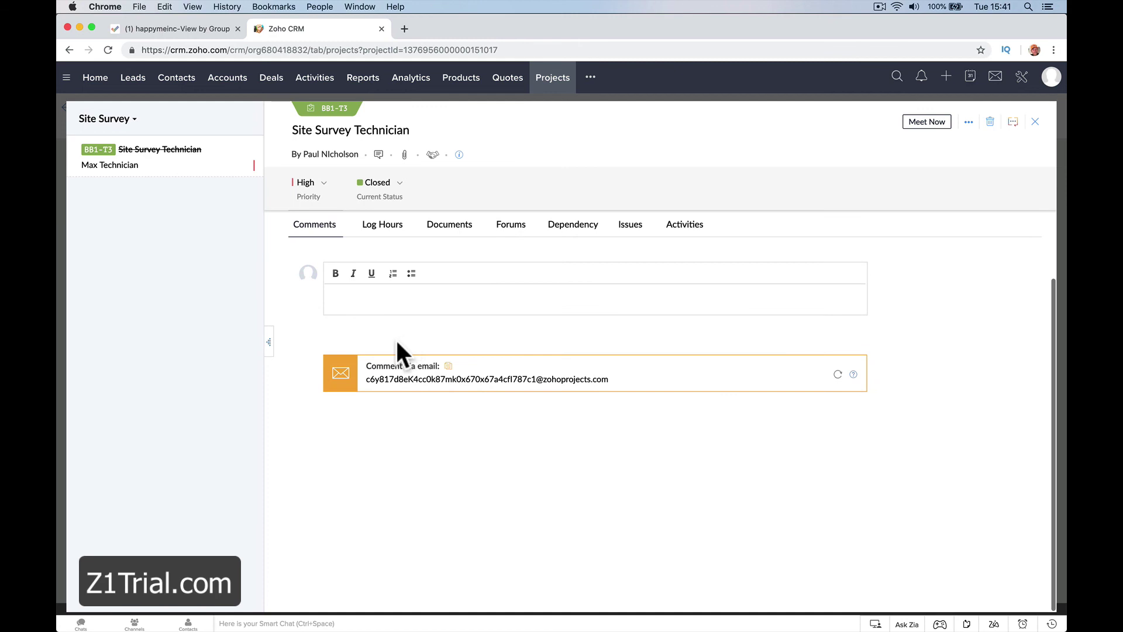
scroll(439, 326, "up", 5)
scroll(450, 392, "up", 3)
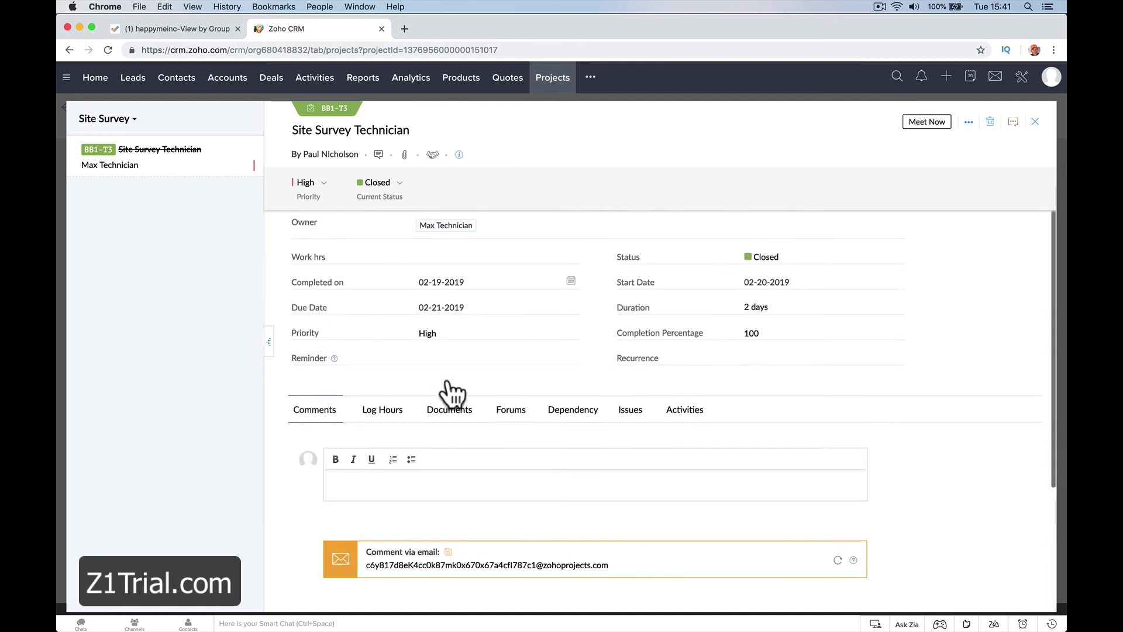
left_click(699, 461)
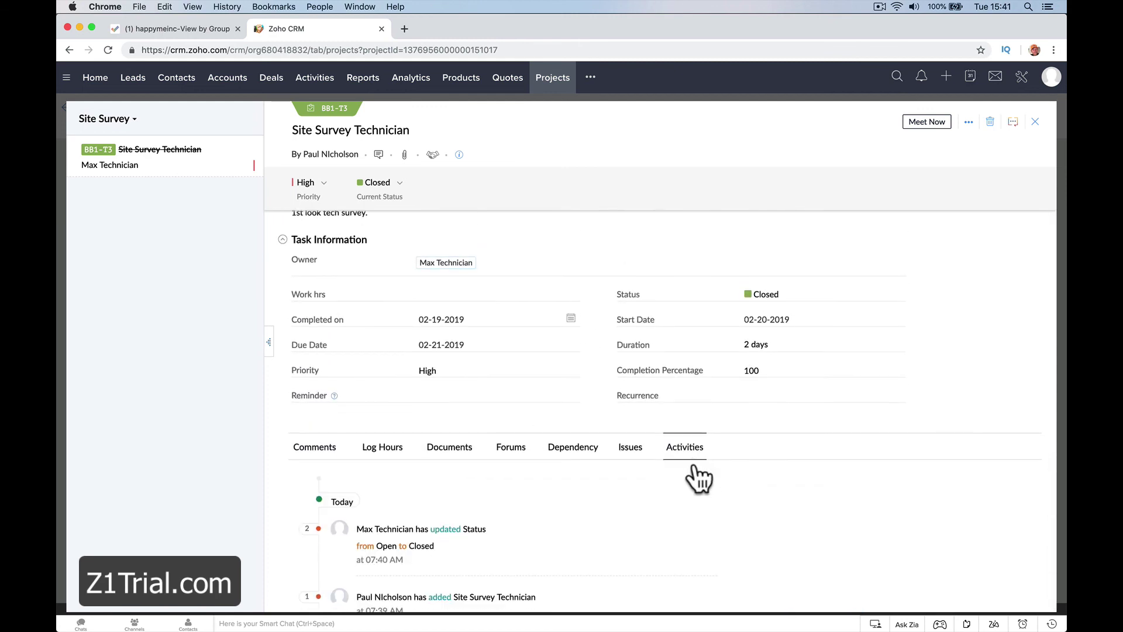
scroll(586, 480, "down", 3)
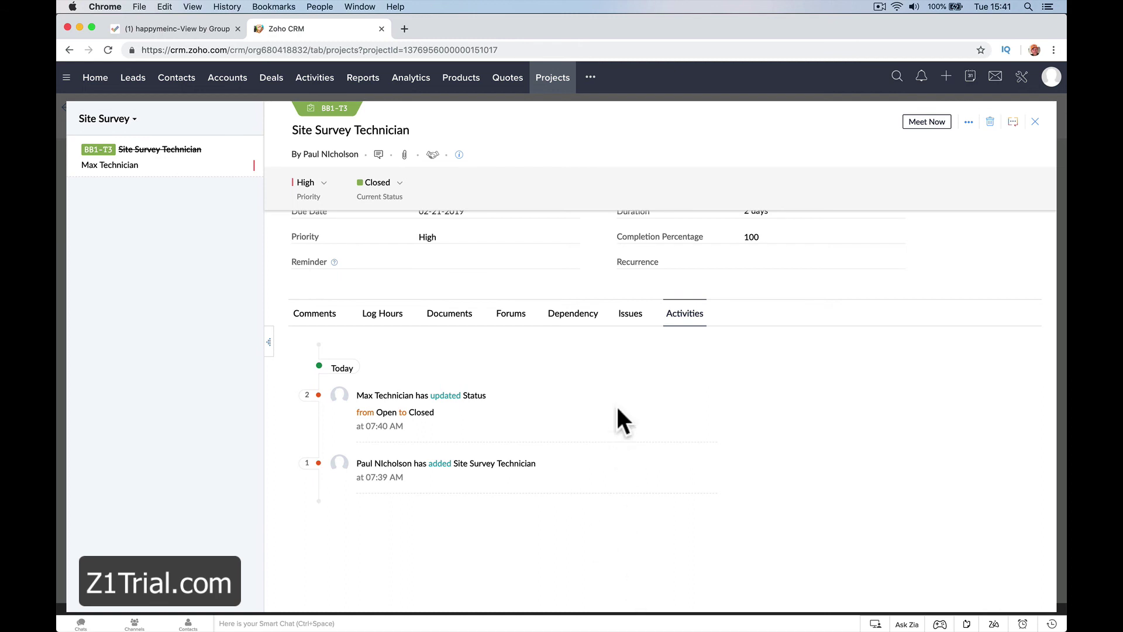
scroll(416, 375, "up", 5)
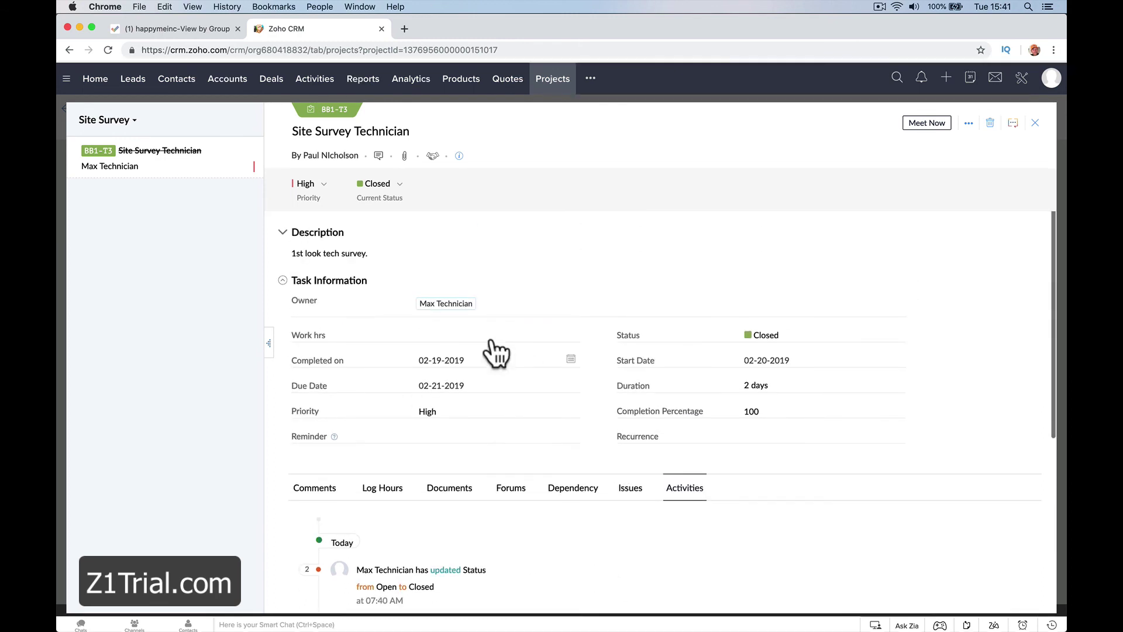